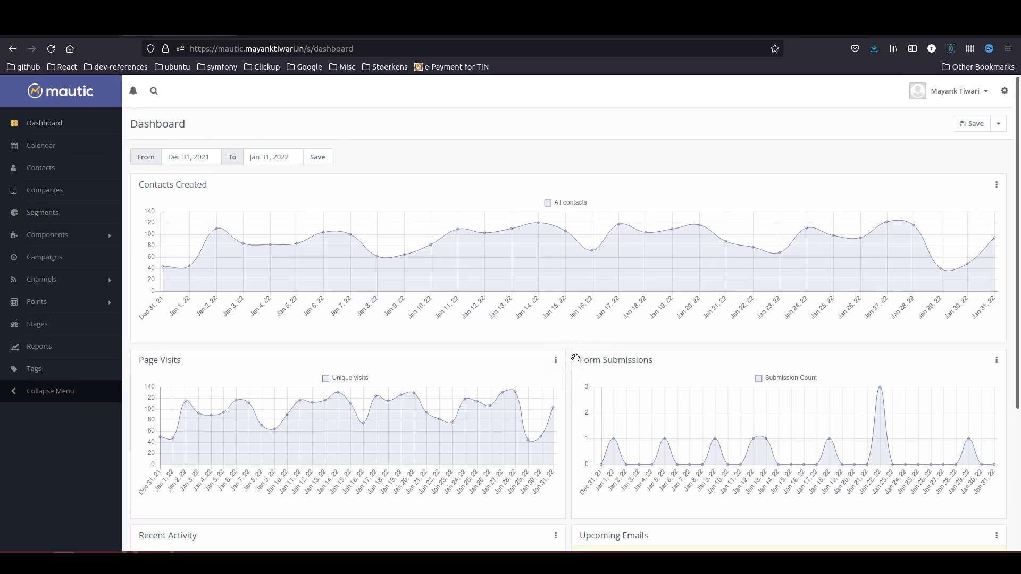
- Go to Settings > Plugins and open the Pipedrive plugin's configuration dialog
{"action": "left_click", "coordinate": [1005, 93]}
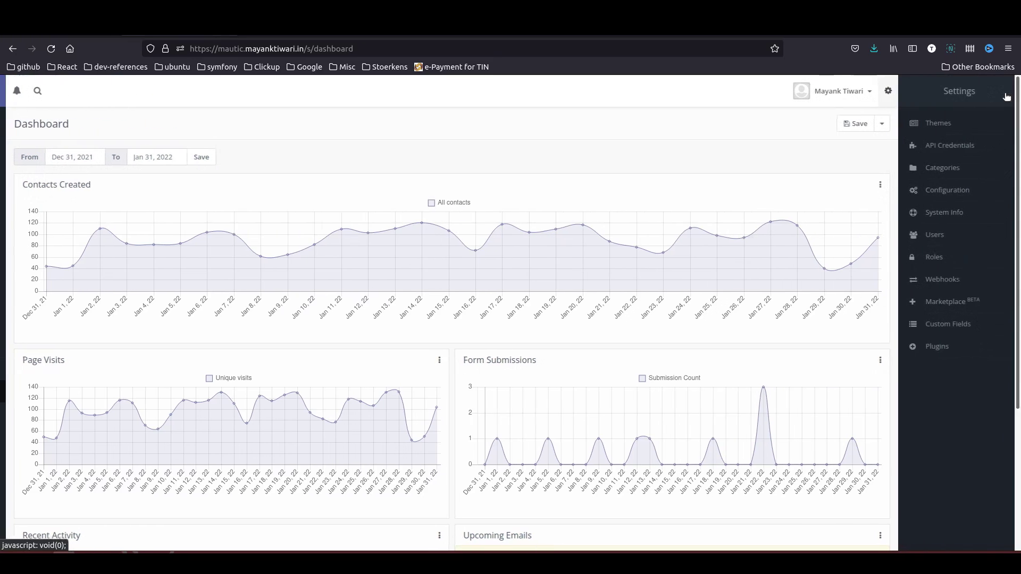
{"action": "left_click", "coordinate": [931, 347]}
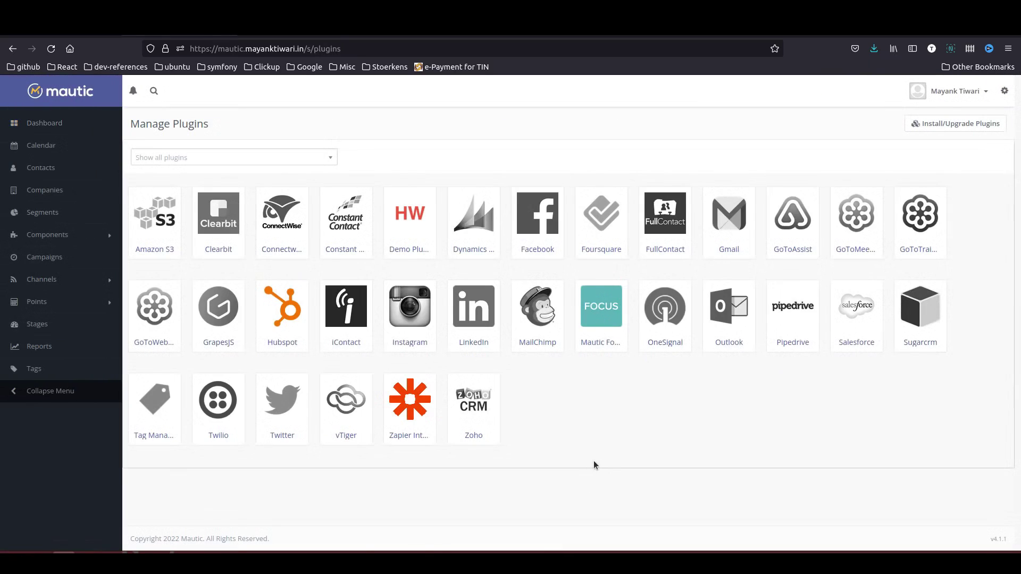
{"action": "left_click", "coordinate": [799, 313]}
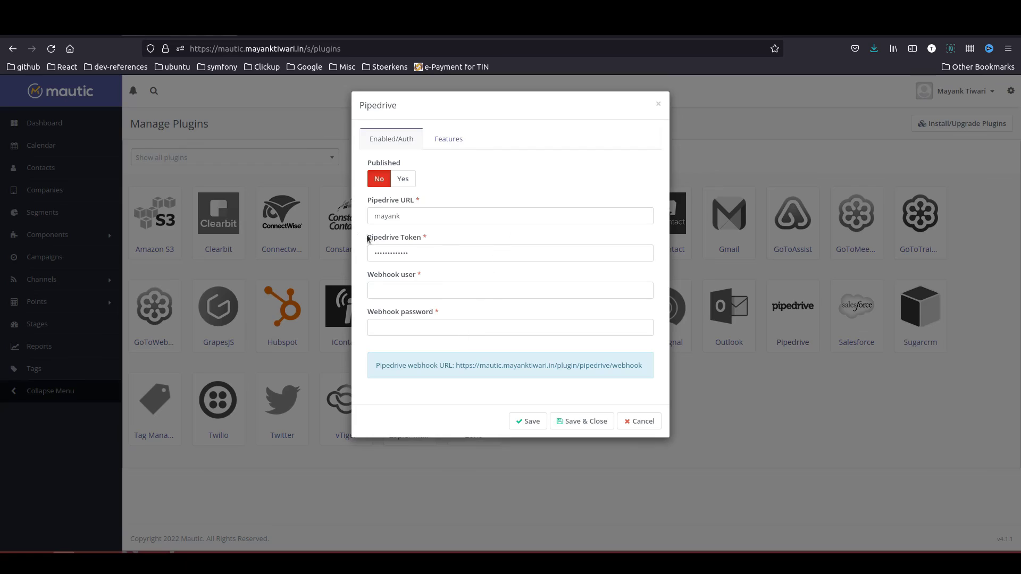
{"action": "left_click", "coordinate": [417, 215]}
{"action": "key", "text": "ctrl+a"}
{"action": "key", "text": "BackSpace"}
{"action": "key", "text": "ctrl+Tab"}
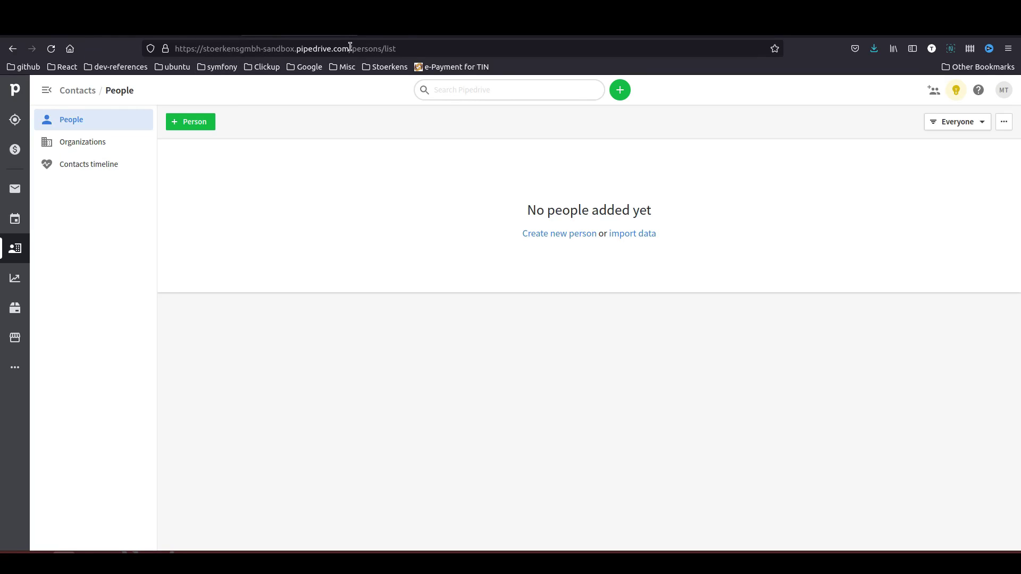
{"action": "left_click_drag", "start_coordinate": [350, 48], "coordinate": [192, 38]}
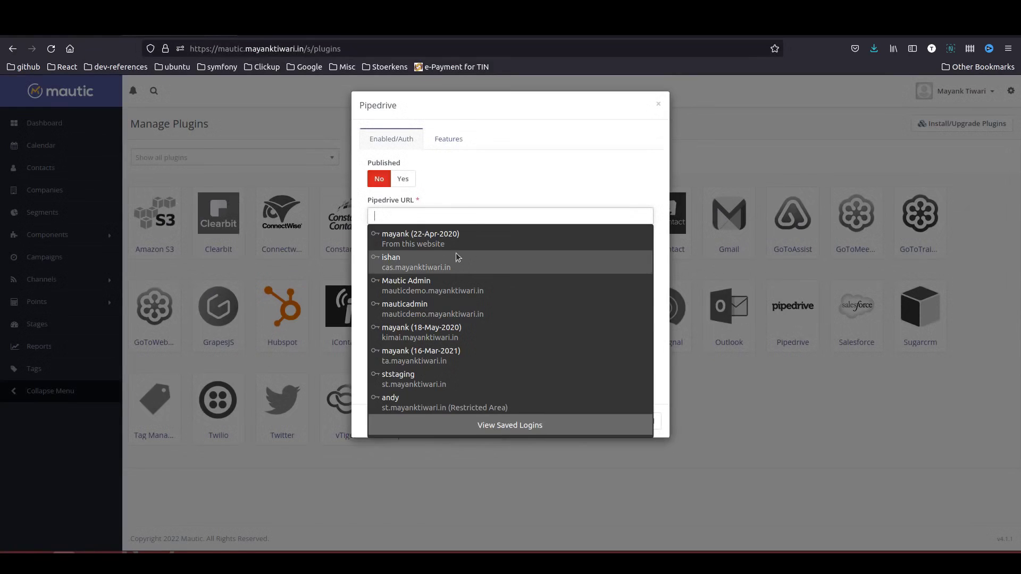
{"action": "type", "text": "https://stoerkensgmbh-sandbox.pipedrive.com/"}
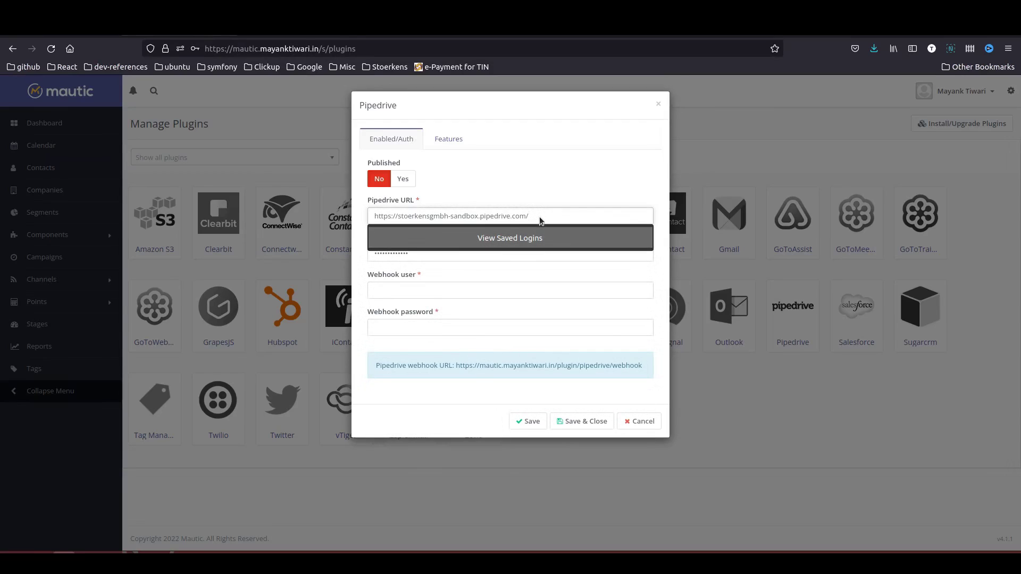
{"action": "left_click", "coordinate": [556, 194]}
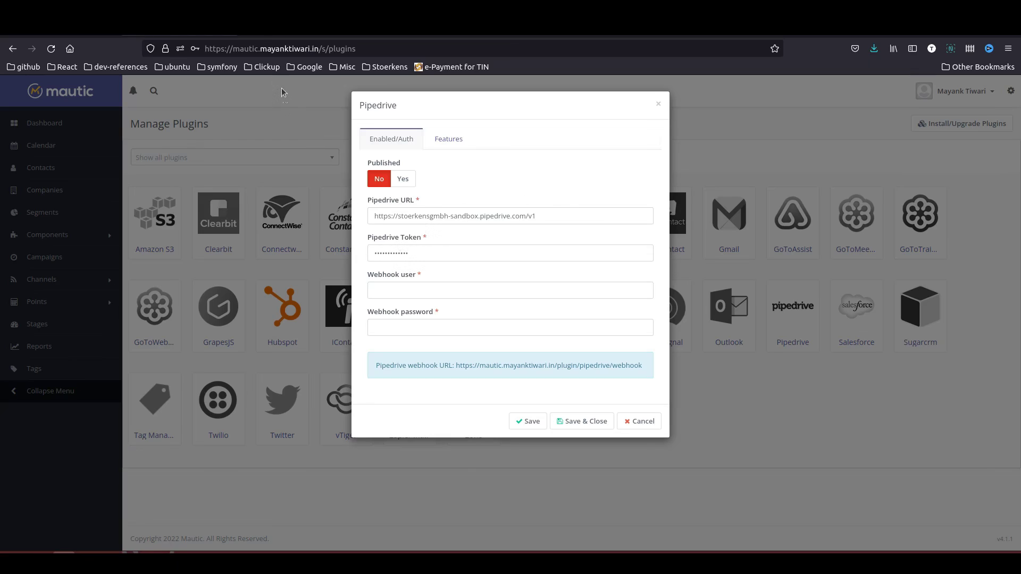
- Copy the personal API token from Pipedrive's Company settings > Personal preferences > API
{"action": "left_click", "coordinate": [269, 38]}
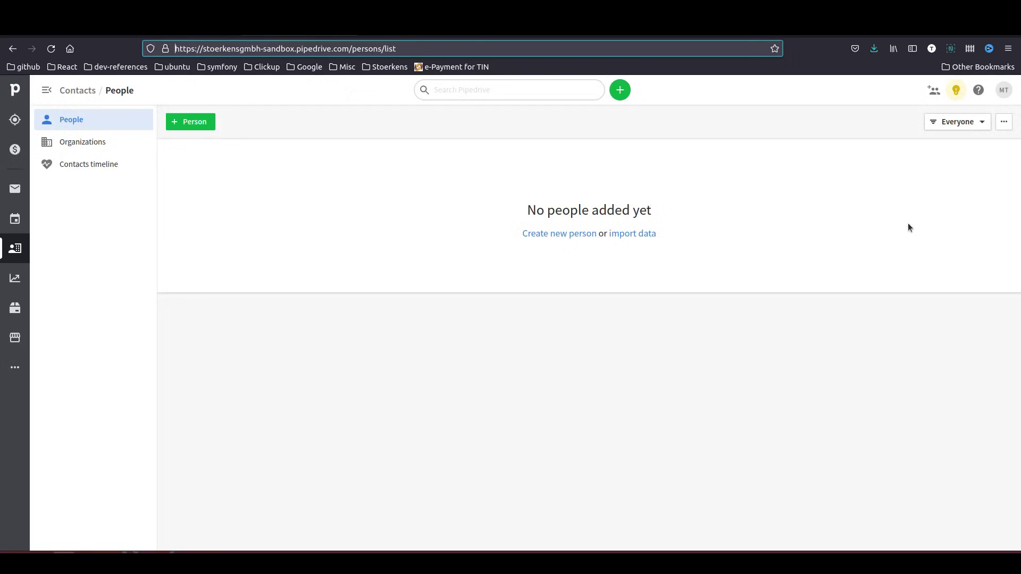
{"action": "left_click", "coordinate": [1005, 92]}
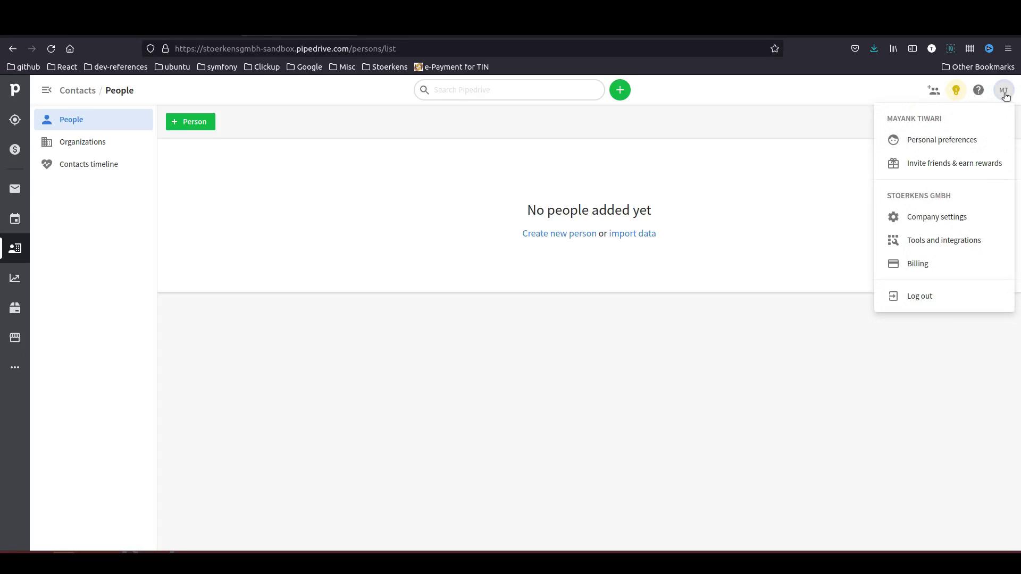
{"action": "left_click", "coordinate": [937, 217]}
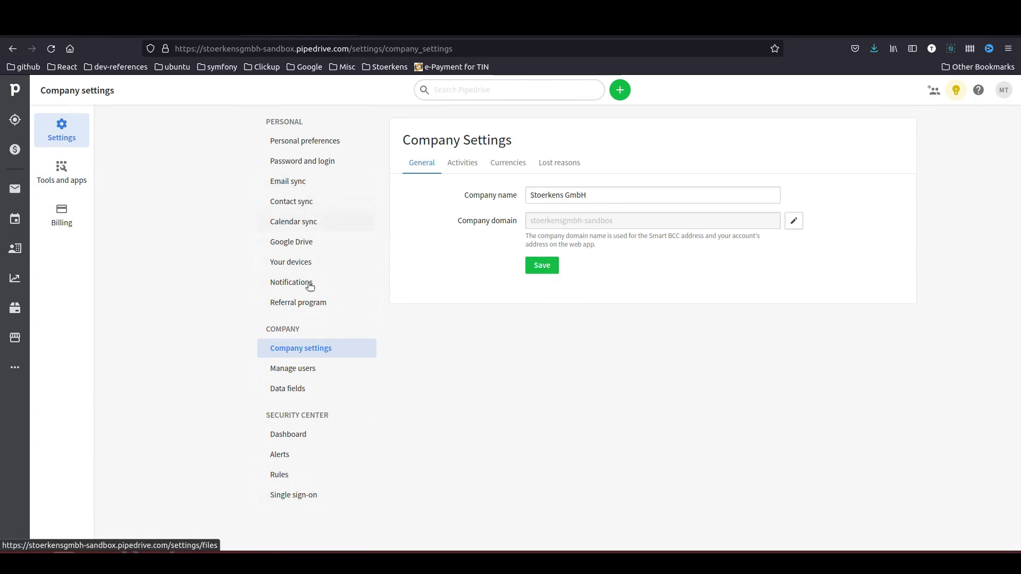
{"action": "left_click", "coordinate": [306, 141]}
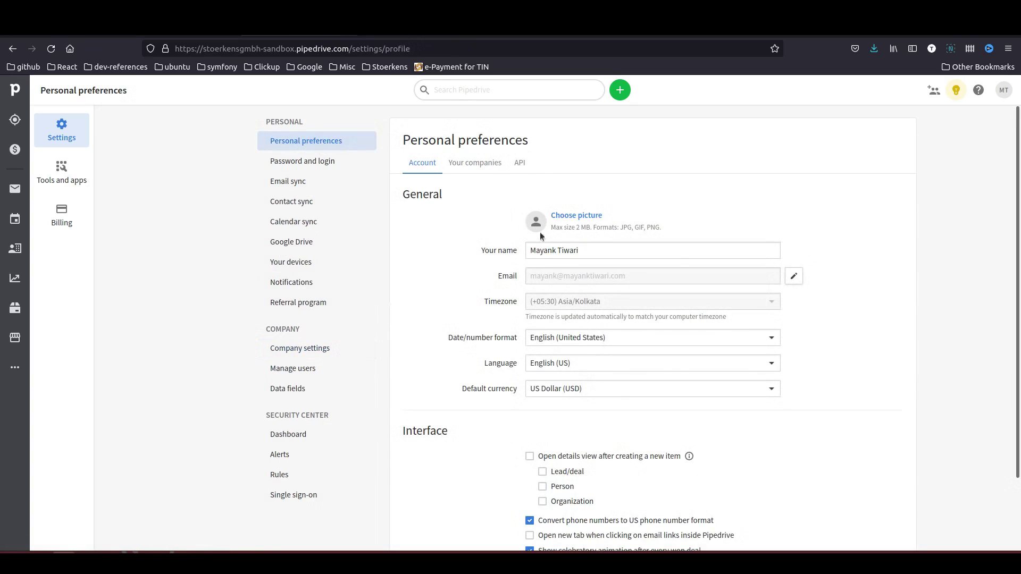
{"action": "left_click", "coordinate": [520, 166]}
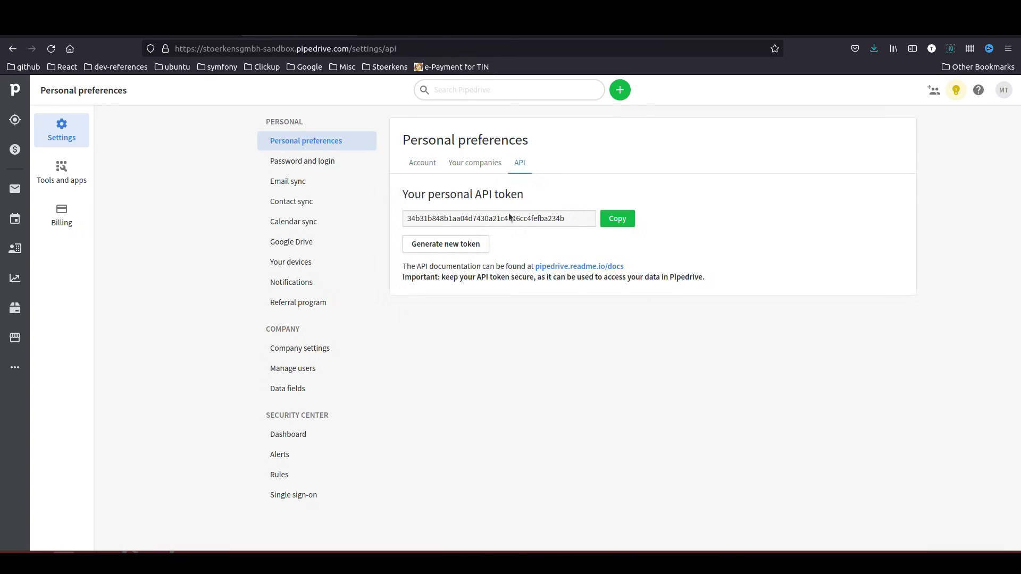
{"action": "left_click_drag", "start_coordinate": [407, 195], "coordinate": [533, 208]}
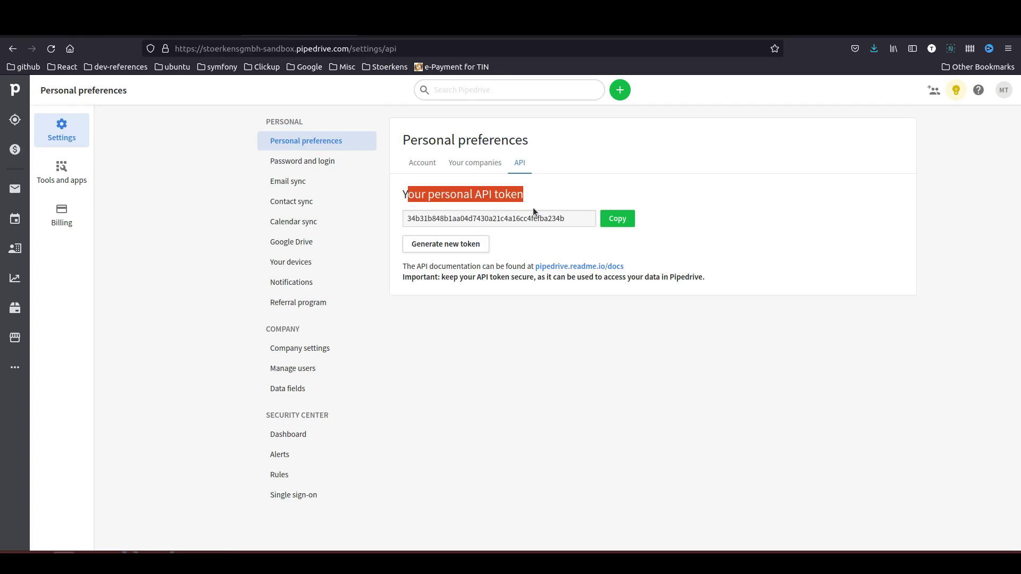
{"action": "left_click", "coordinate": [620, 222]}
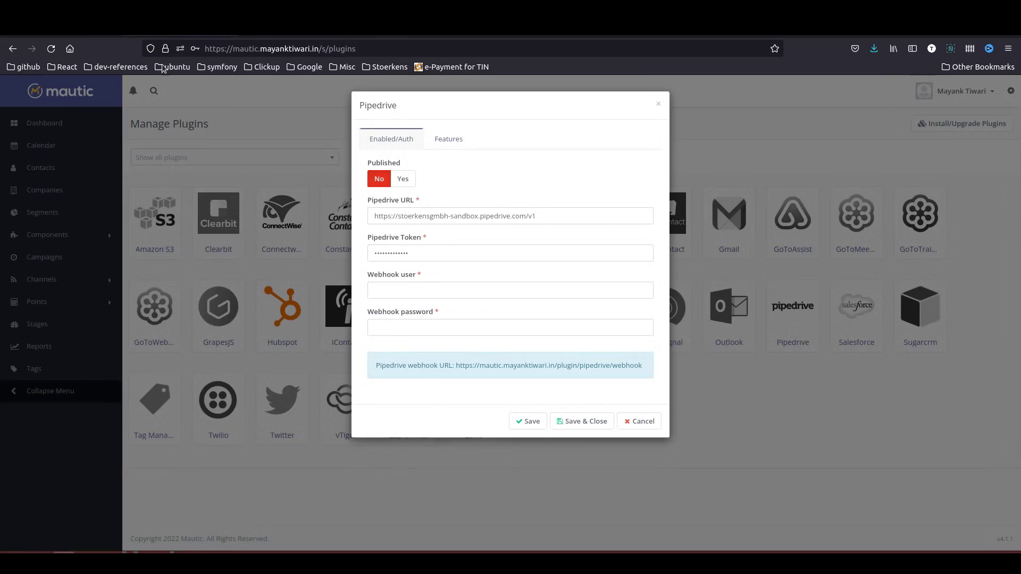
- Paste the API token into the Pipedrive Token field and fill in the webhook user and password
{"action": "left_click_drag", "start_coordinate": [446, 257], "coordinate": [345, 232]}
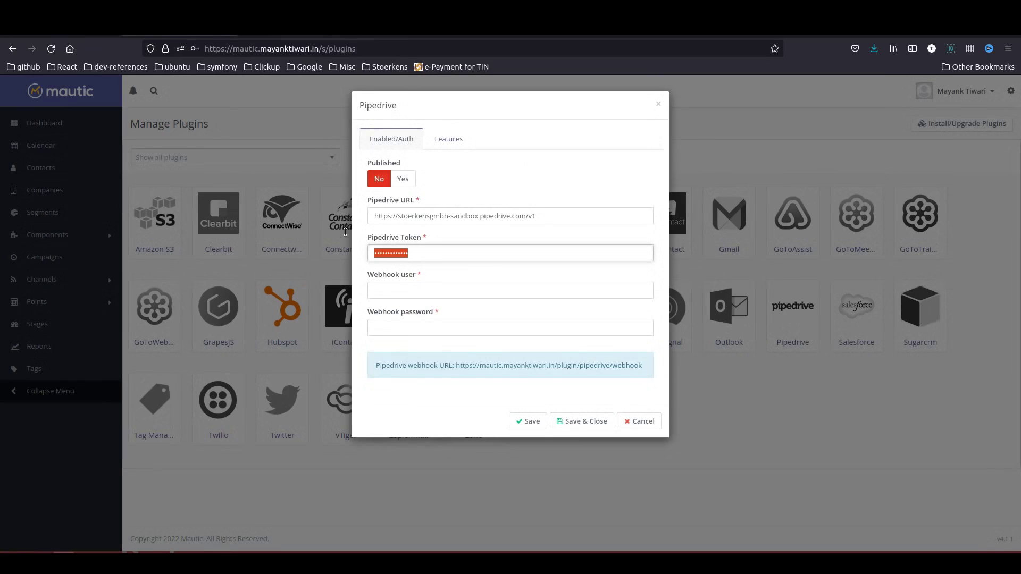
{"action": "key", "text": "ctrl+v"}
{"action": "left_click", "coordinate": [398, 289]}
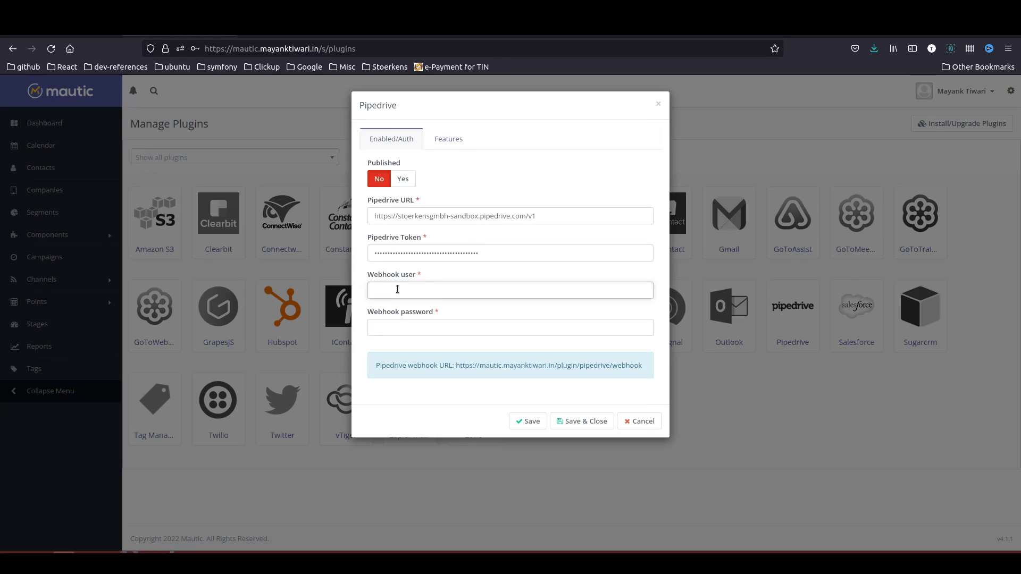
{"action": "type", "text": "mau"}
{"action": "key", "text": "Tab"}
{"action": "key", "text": "Escape"}
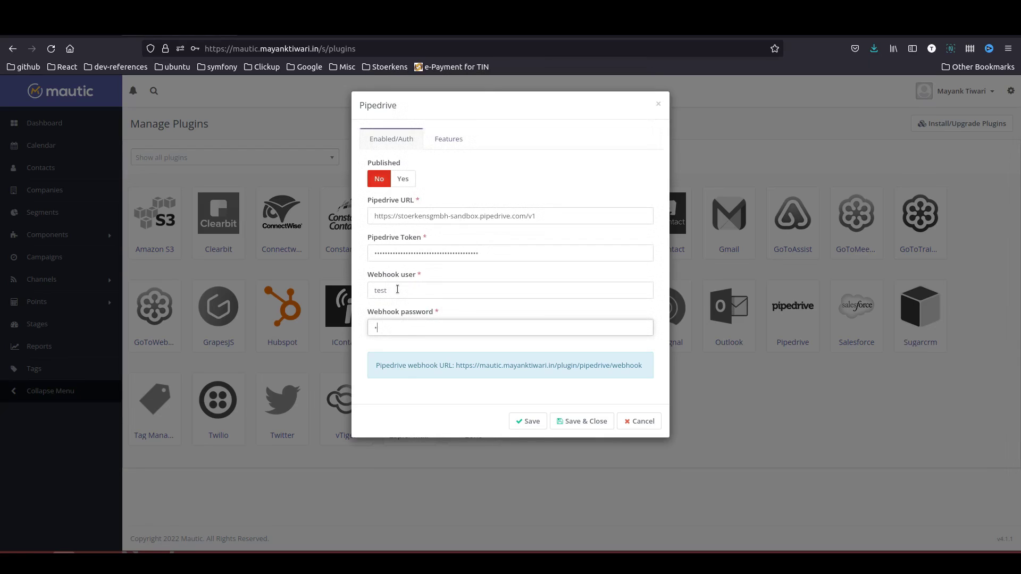
{"action": "left_click", "coordinate": [445, 139]}
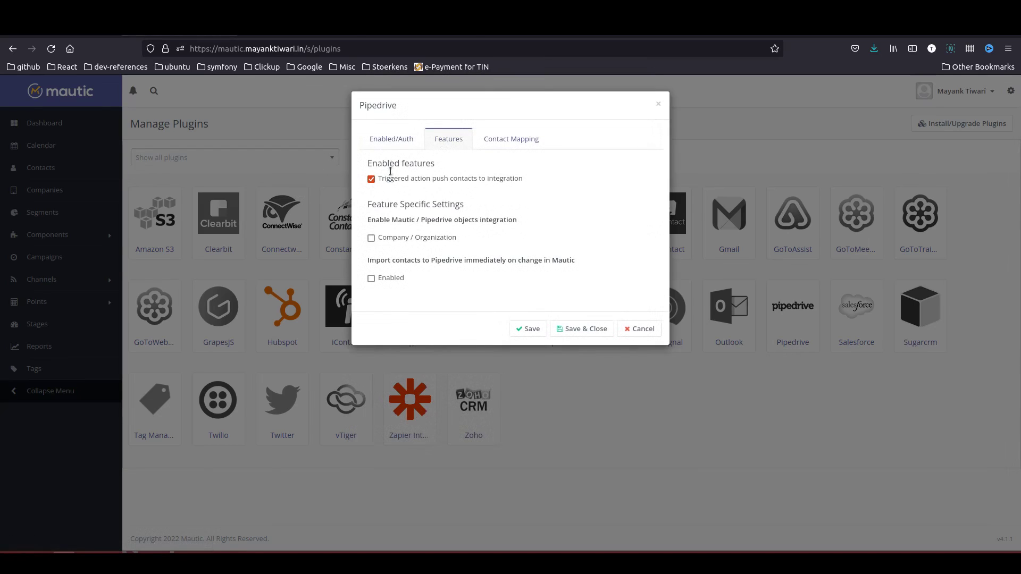
- Enable Company / Organization integration and immediate contact import to Pipedrive
{"action": "left_click", "coordinate": [371, 238]}
{"action": "left_click", "coordinate": [371, 279]}
{"action": "left_click", "coordinate": [501, 139]}
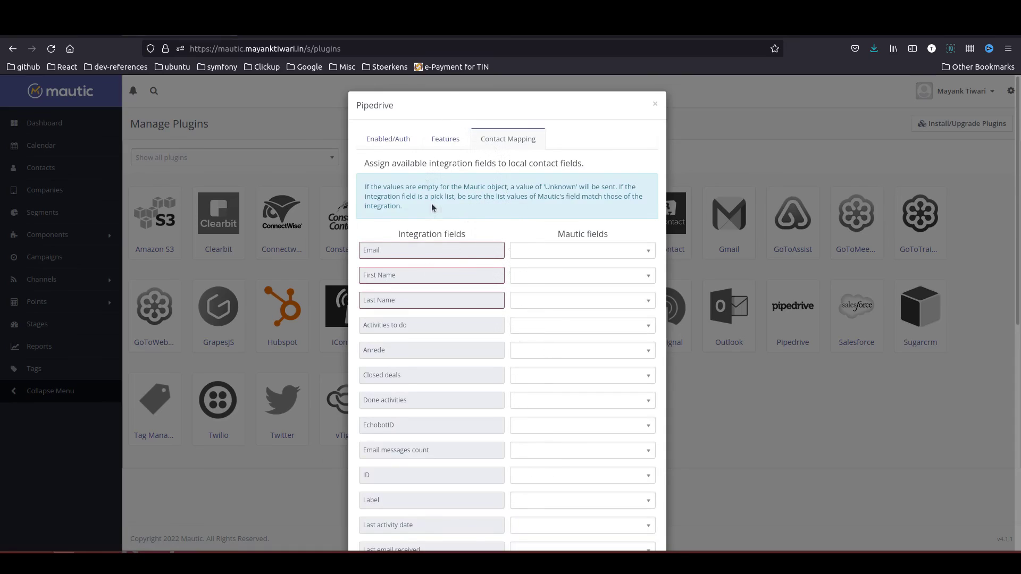
- Map Pipedrive Email, First Name and Last Name to the Core Email, First Name and Last Name fields
{"action": "left_click", "coordinate": [601, 254]}
{"action": "type", "text": "email"}
{"action": "key", "text": "Return"}
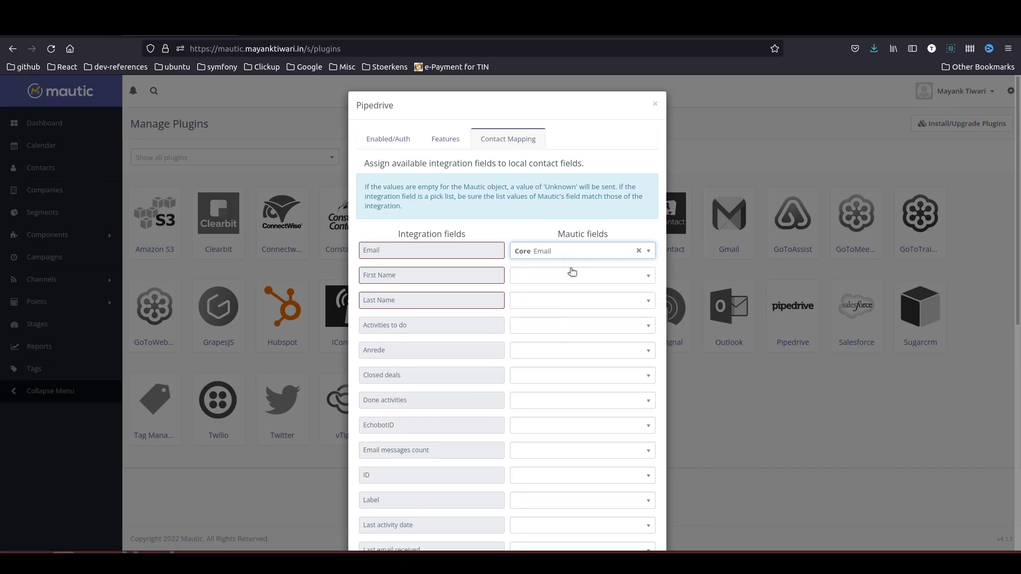
{"action": "left_click", "coordinate": [563, 277]}
{"action": "type", "text": "fir"}
{"action": "key", "text": "Return"}
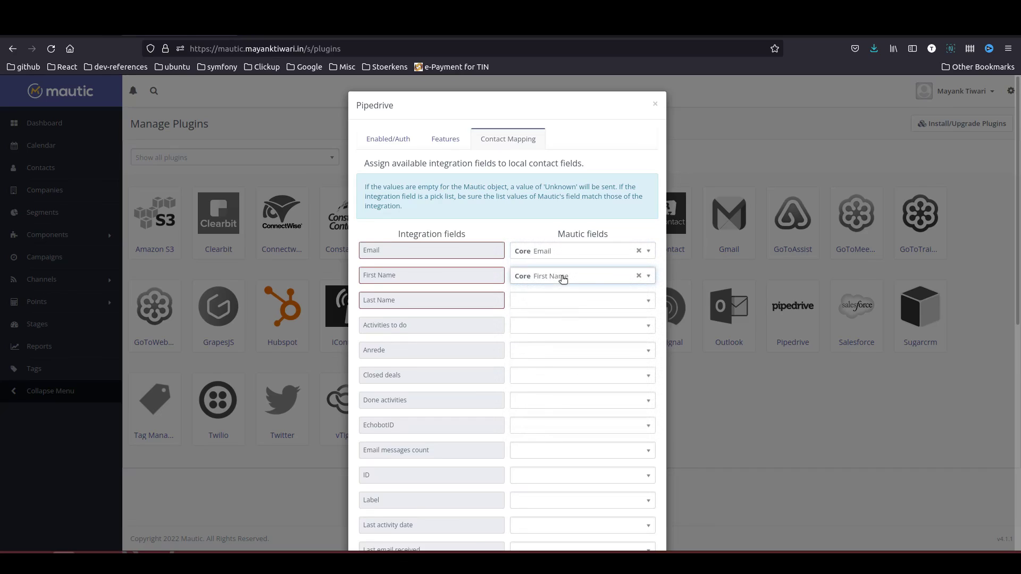
{"action": "left_click", "coordinate": [542, 303]}
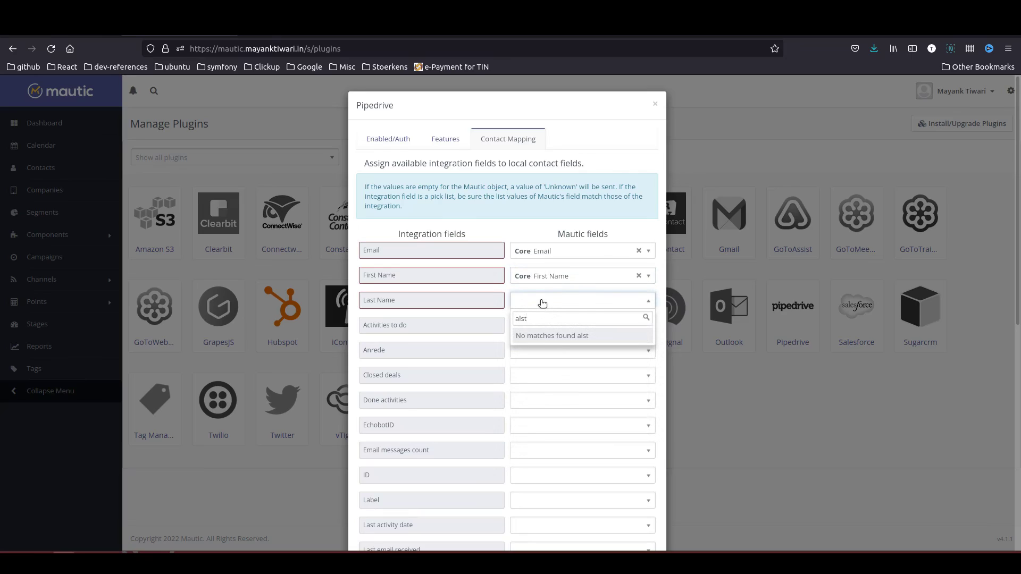
{"action": "type", "text": "last"}
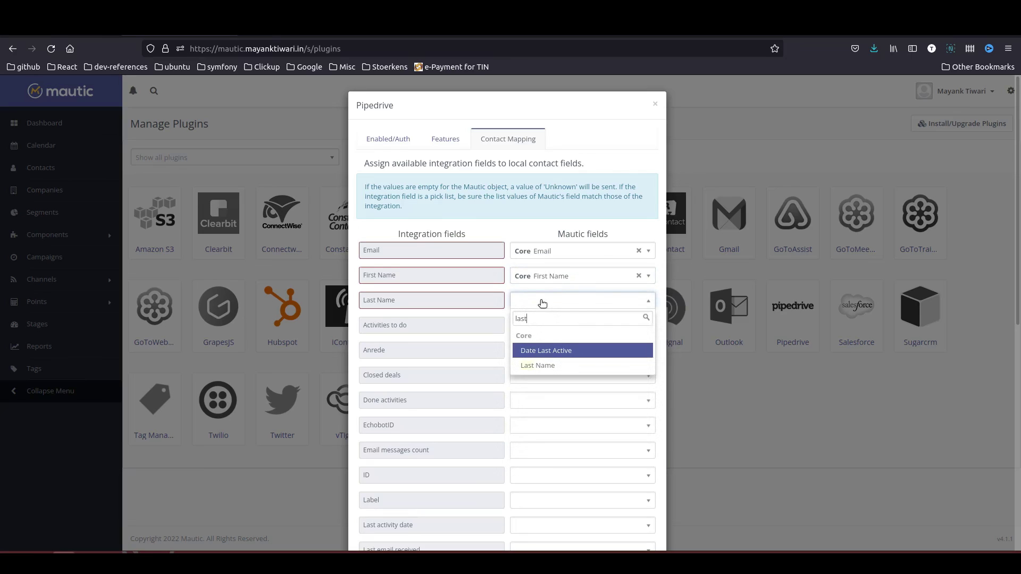
{"action": "key", "text": "Down"}
{"action": "key", "text": "Return"}
- Save the Pipedrive plugin settings with Save & Close
{"action": "scroll", "coordinate": [515, 314], "scroll_direction": "down", "scroll_amount": 8}
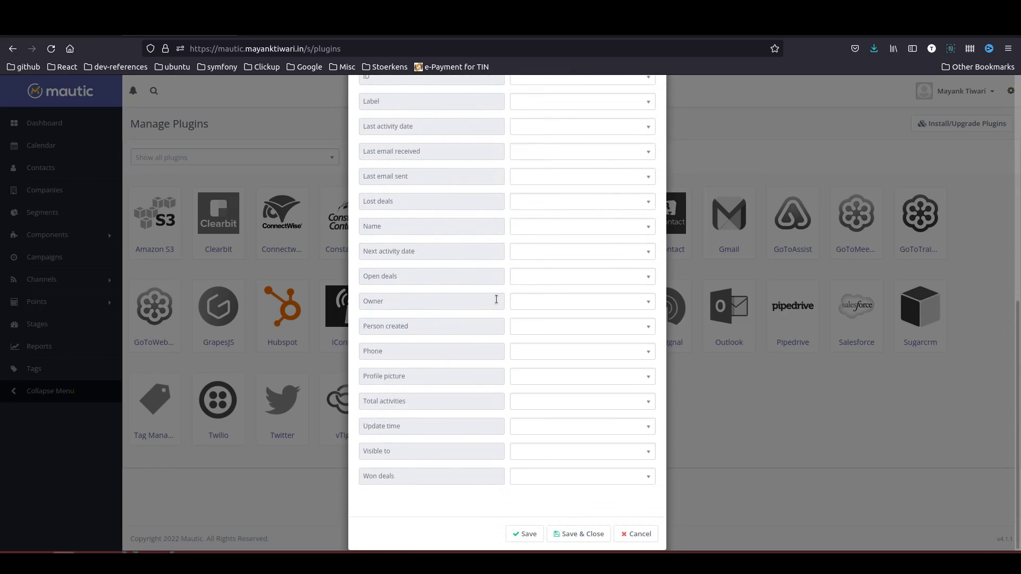
{"action": "scroll", "coordinate": [528, 324], "scroll_direction": "up", "scroll_amount": 8}
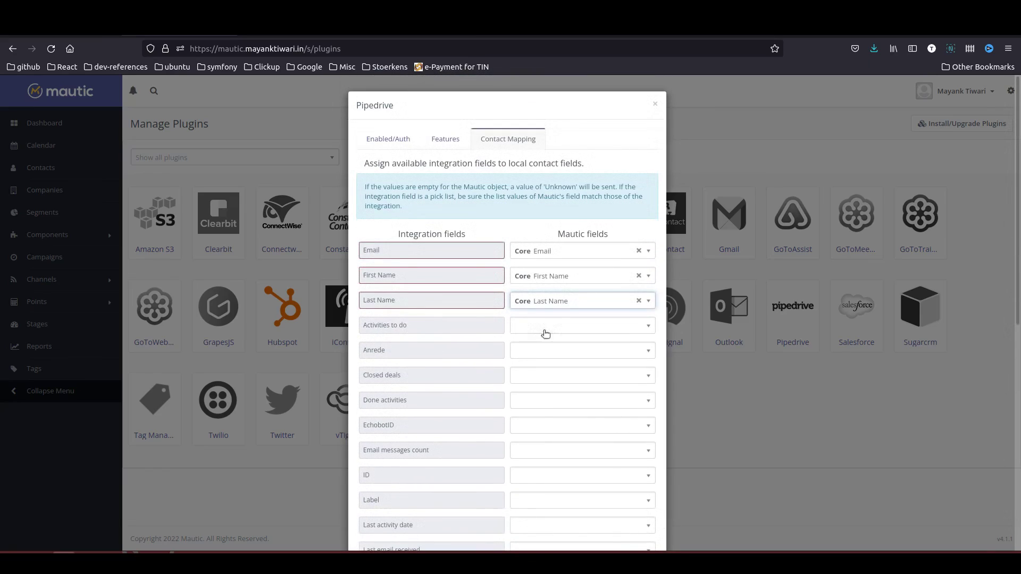
{"action": "scroll", "coordinate": [538, 392], "scroll_direction": "down", "scroll_amount": 8}
{"action": "left_click", "coordinate": [577, 535]}
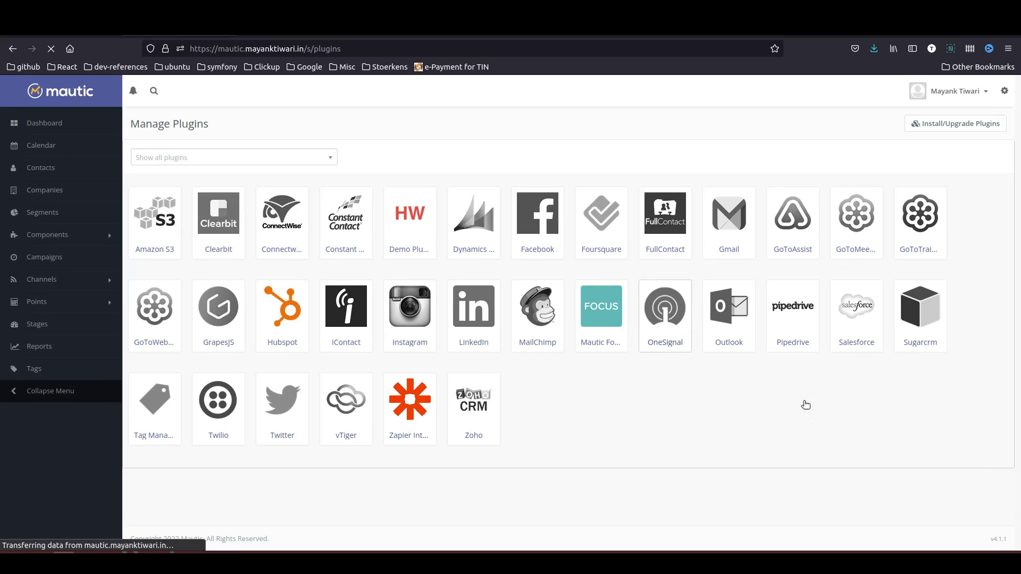
- Reopen the Pipedrive plugin and uncheck immediate contact import to Pipedrive, keeping Company integration on
{"action": "left_click", "coordinate": [793, 314]}
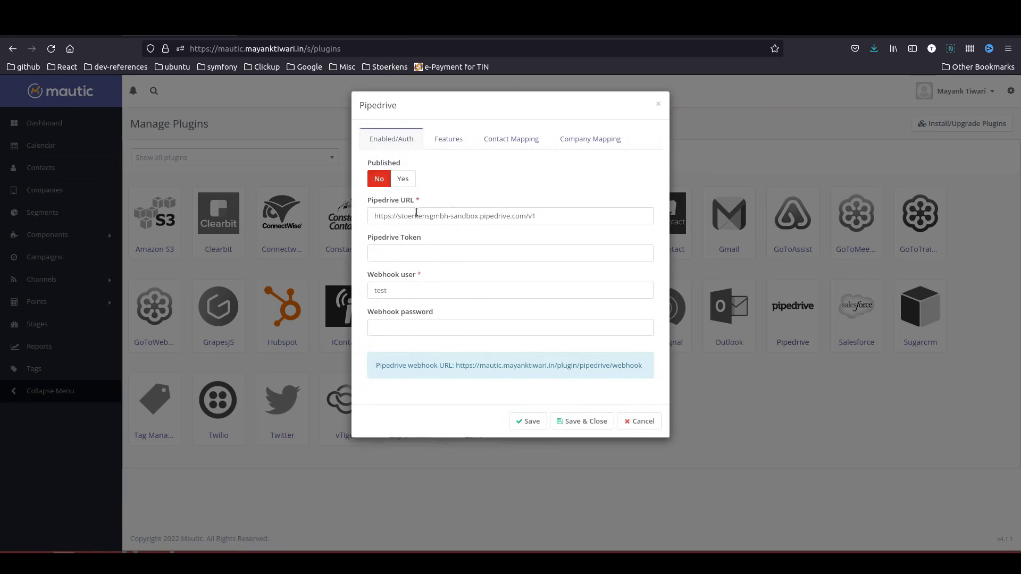
{"action": "left_click", "coordinate": [447, 140]}
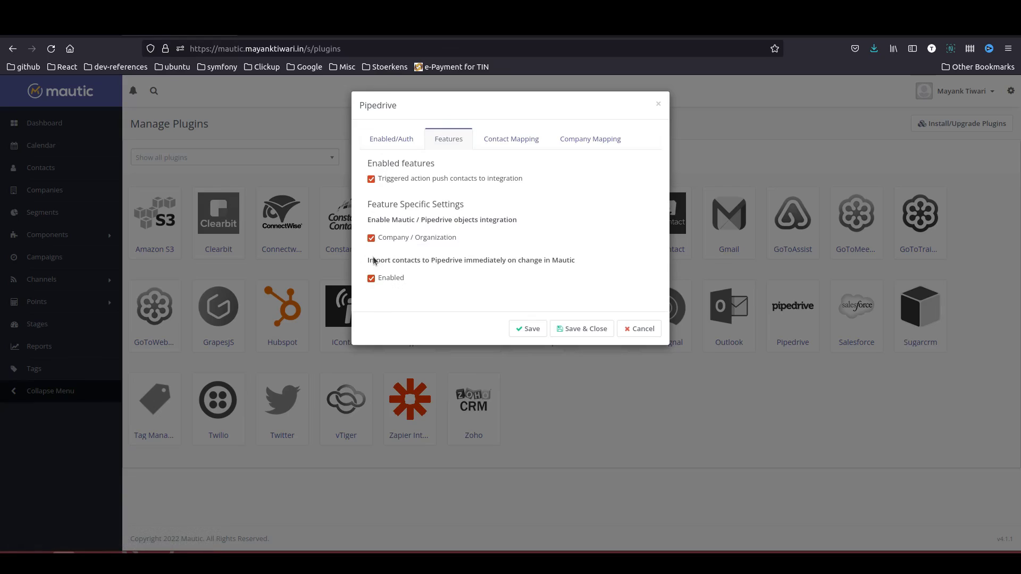
{"action": "left_click", "coordinate": [444, 240]}
{"action": "left_click", "coordinate": [444, 240]}
{"action": "left_click", "coordinate": [371, 278]}
- On Company Mapping, map the Pipedrive Name field to Mautic's Company Name
{"action": "left_click", "coordinate": [584, 142]}
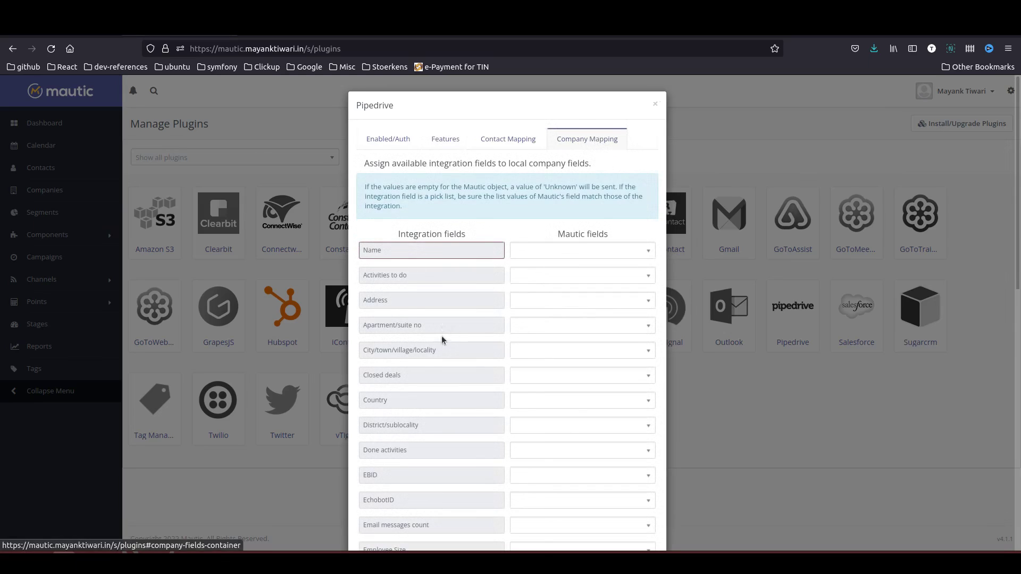
{"action": "left_click", "coordinate": [552, 254]}
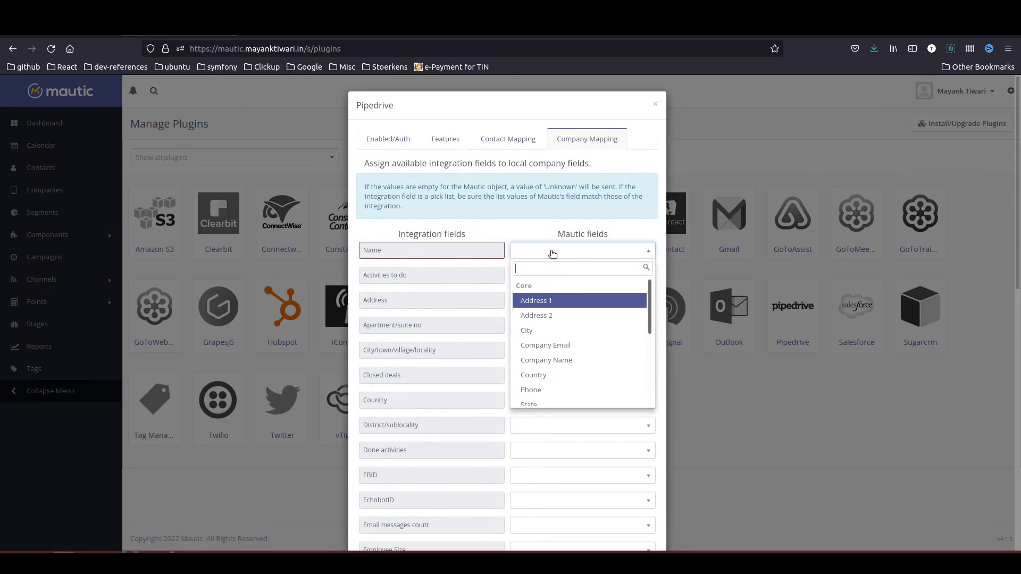
{"action": "type", "text": "name"}
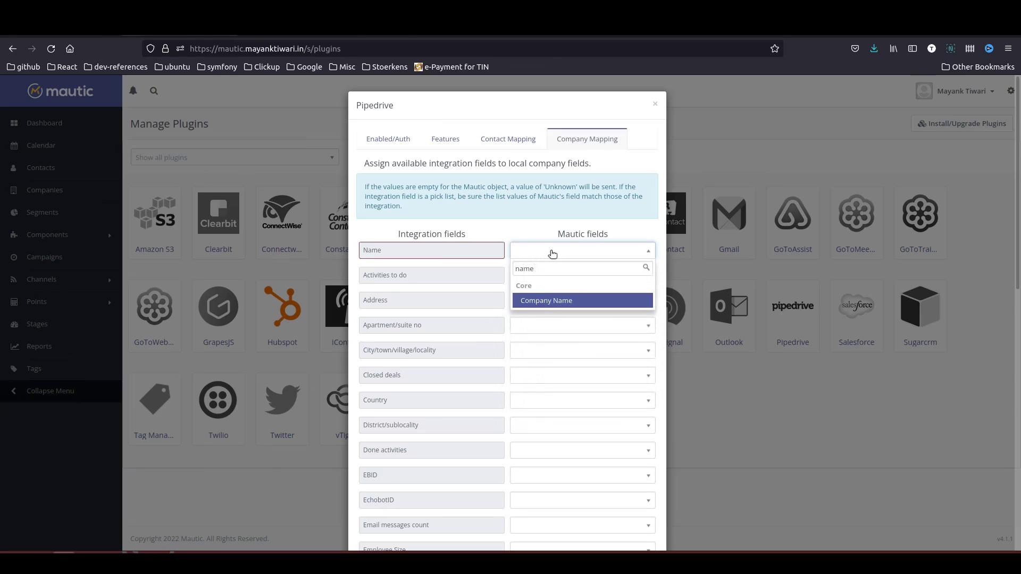
{"action": "key", "text": "Return"}
{"action": "scroll", "coordinate": [540, 310], "scroll_direction": "down", "scroll_amount": 10}
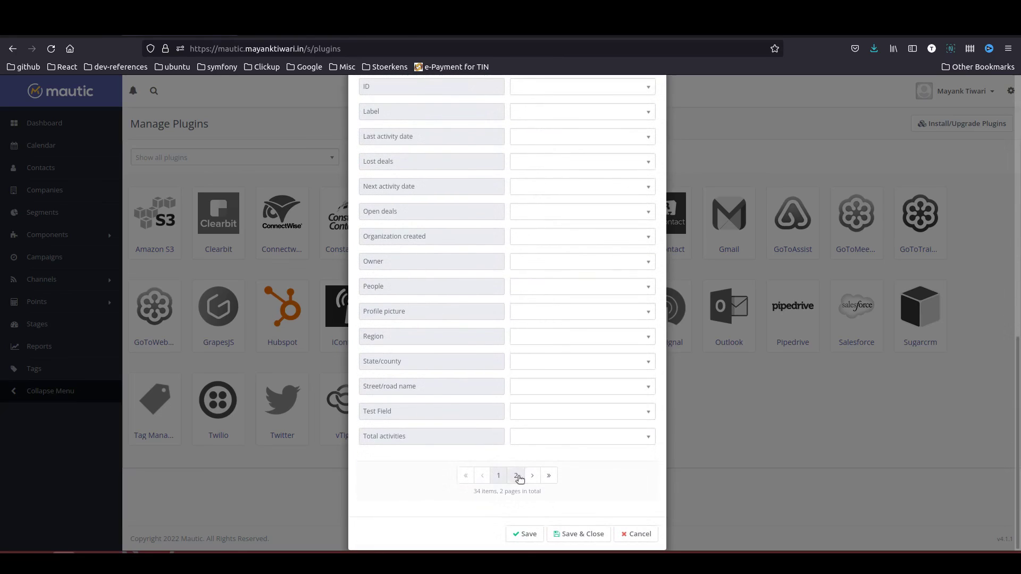
- Save the company mapping, then set the Pipedrive plugin's Published to Yes and save
{"action": "left_click", "coordinate": [591, 533]}
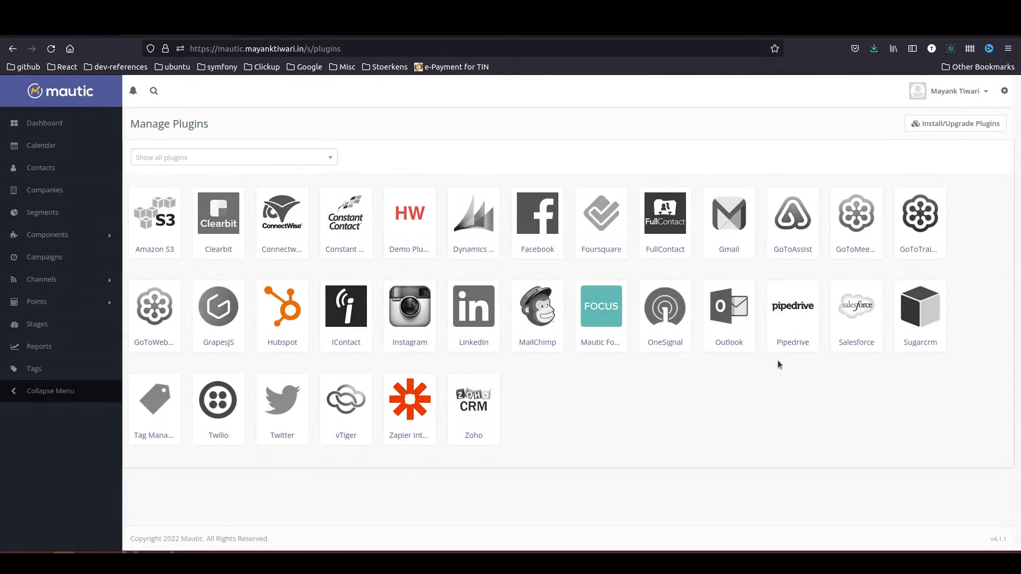
{"action": "left_click", "coordinate": [786, 318]}
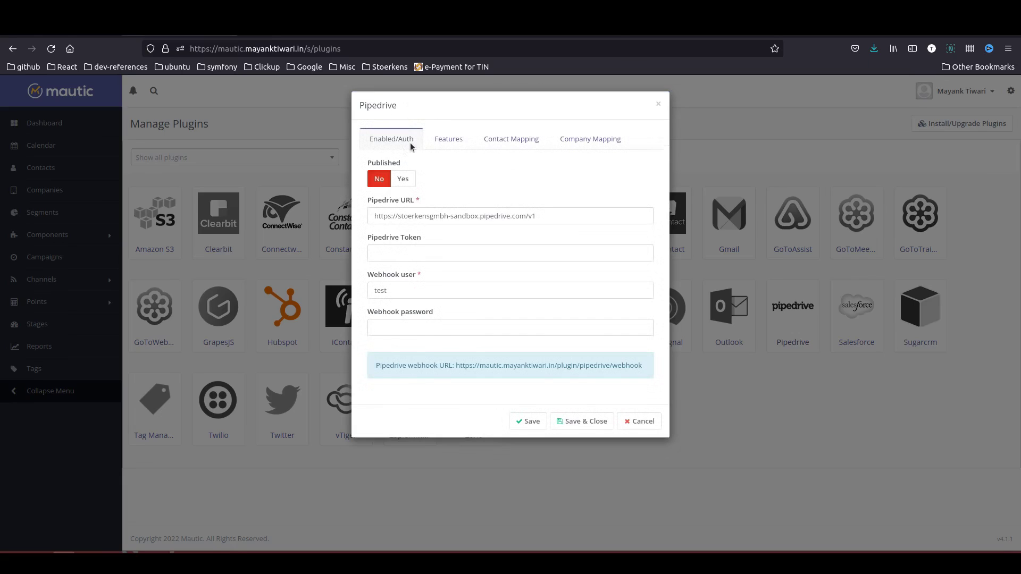
{"action": "left_click", "coordinate": [404, 179]}
{"action": "left_click", "coordinate": [583, 421]}
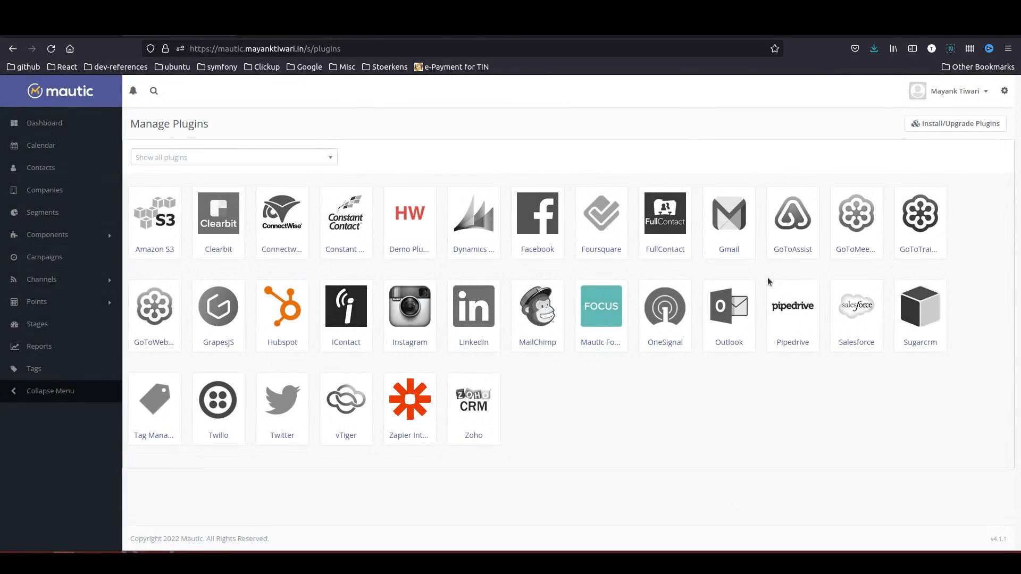
- Reload the plugins page, recheck the Pipedrive settings, and go to the Campaigns list
{"action": "left_click", "coordinate": [51, 48]}
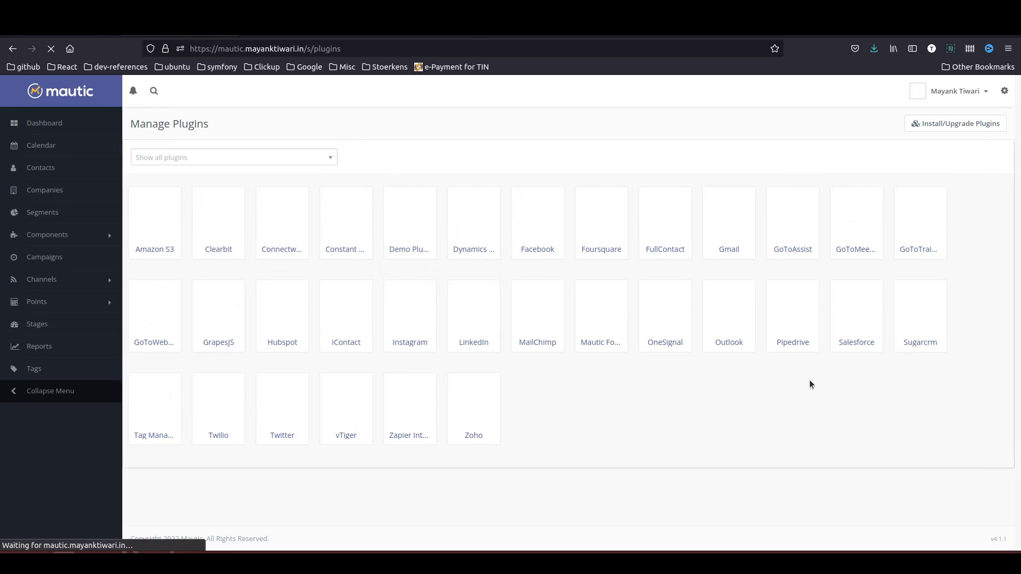
{"action": "left_click", "coordinate": [804, 344]}
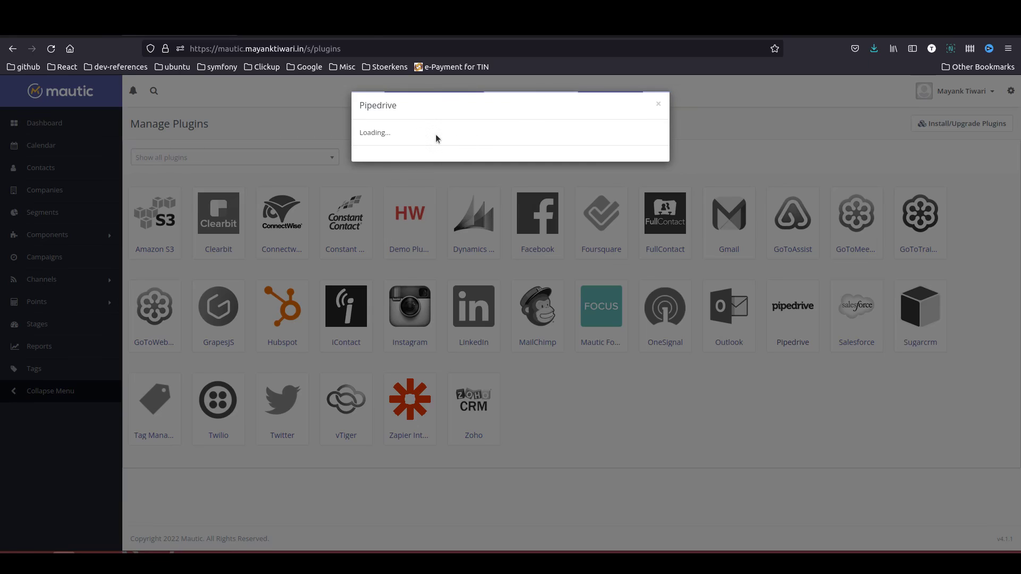
{"action": "key", "text": "Escape"}
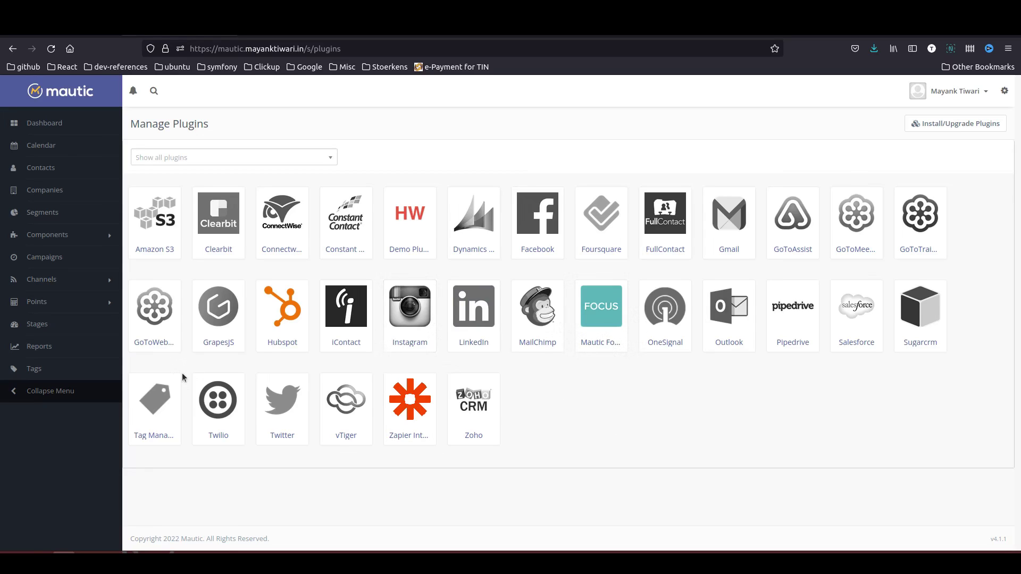
{"action": "left_click", "coordinate": [48, 258]}
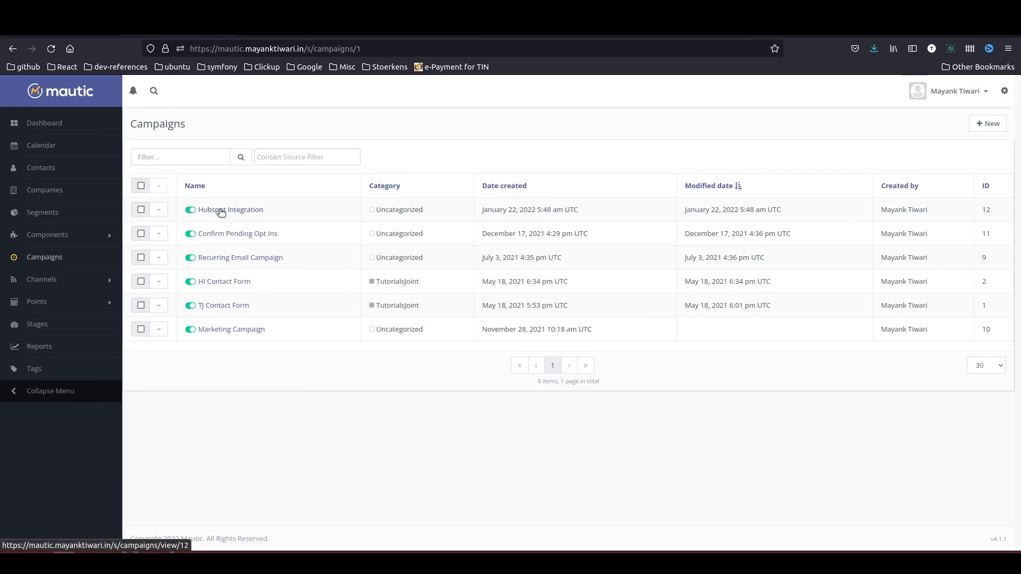
- Clone the Hubspot Integration campaign and rename it Pipedrive Integration
{"action": "left_click", "coordinate": [158, 210]}
{"action": "left_click", "coordinate": [180, 246]}
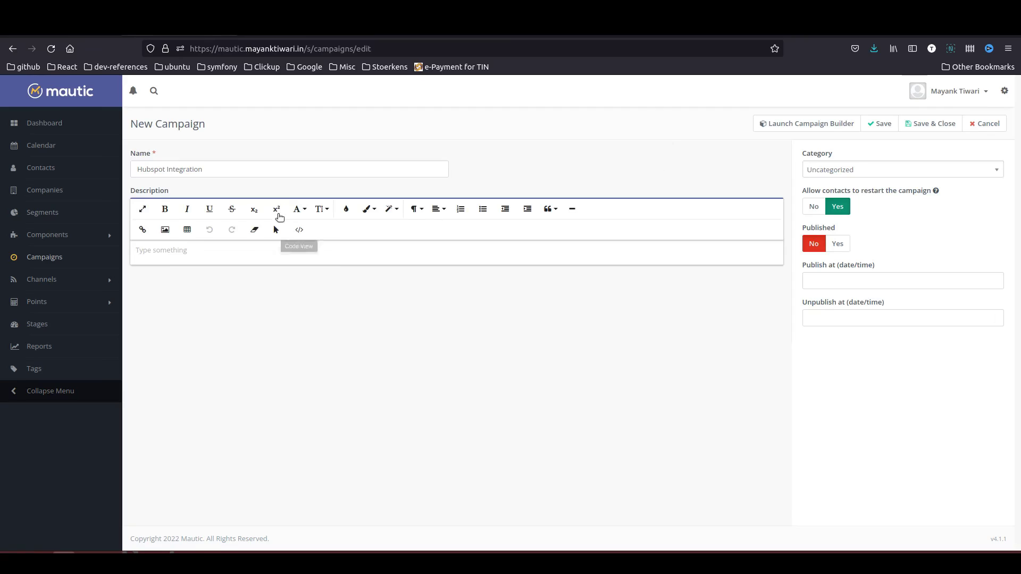
{"action": "double_click", "coordinate": [150, 169]}
{"action": "type", "text": "Pipedrive"}
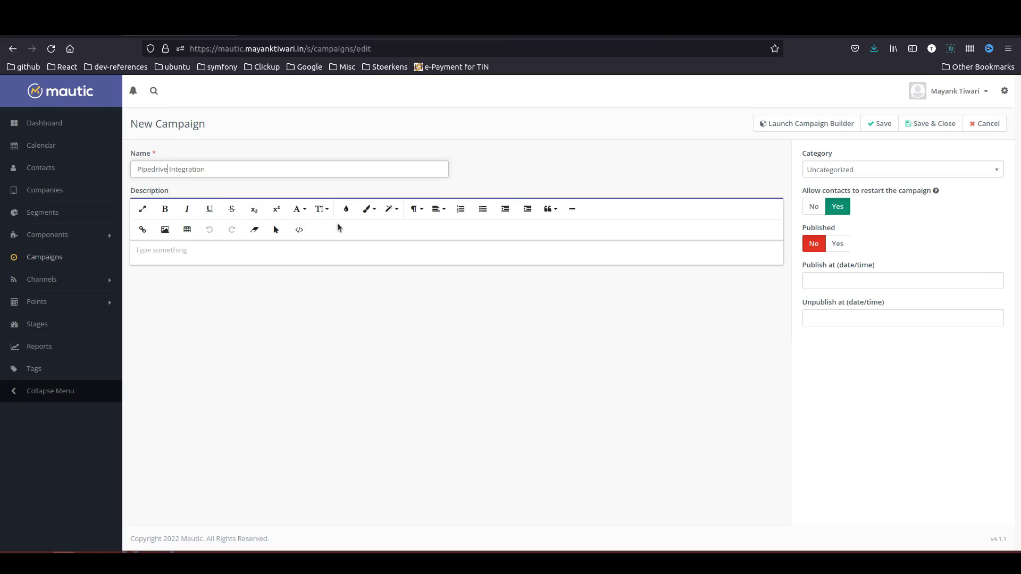
- In the campaign builder, switch the push-contact action's integration to Pipedrive and save the workflow
{"action": "left_click", "coordinate": [800, 127]}
{"action": "mouse_move", "coordinate": [487, 112]}
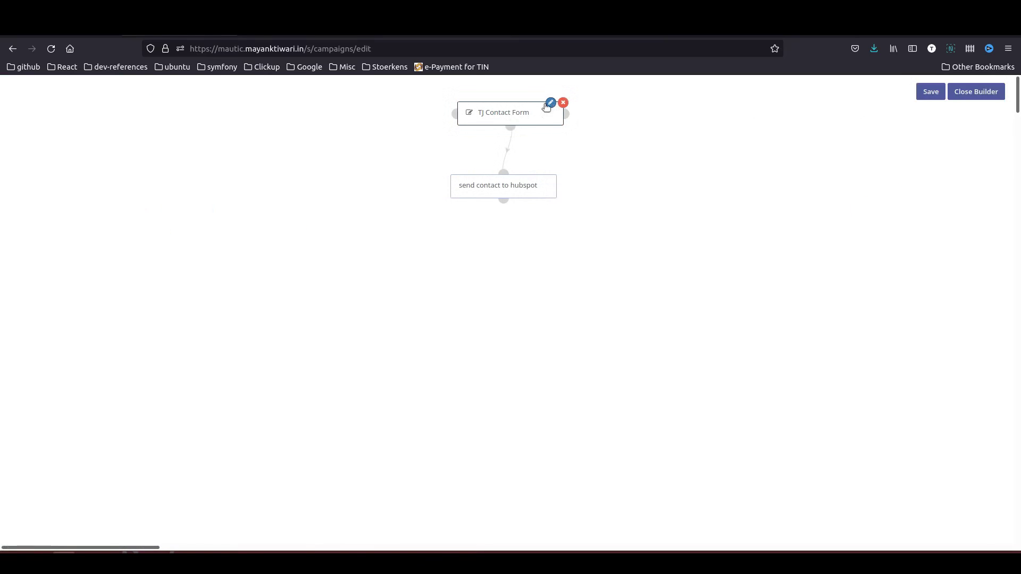
{"action": "mouse_move", "coordinate": [496, 180]}
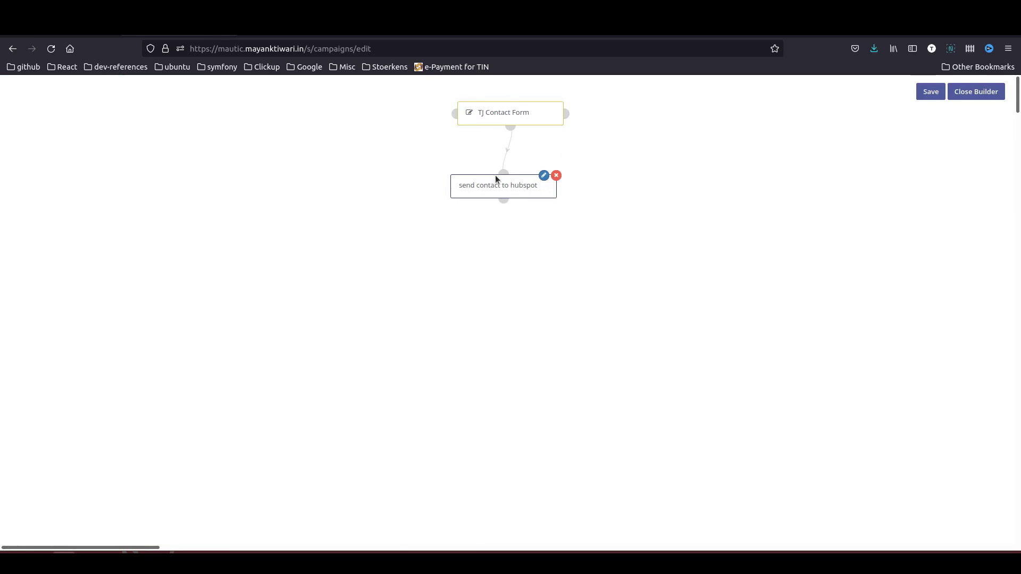
{"action": "left_click", "coordinate": [543, 176]}
{"action": "left_click", "coordinate": [394, 246]}
{"action": "left_click", "coordinate": [400, 304]}
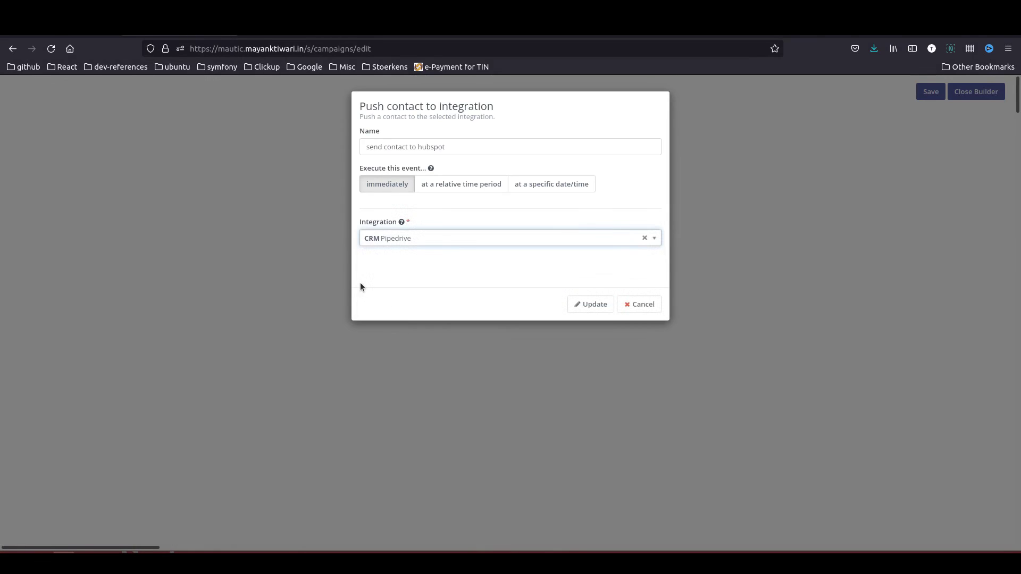
{"action": "left_click", "coordinate": [590, 305]}
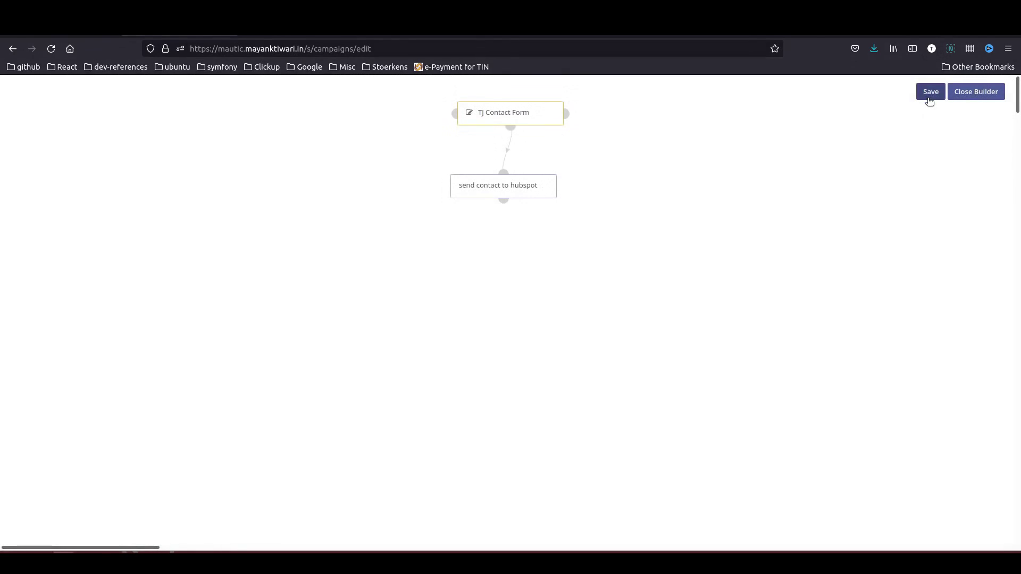
{"action": "left_click", "coordinate": [931, 94]}
{"action": "left_click", "coordinate": [981, 97]}
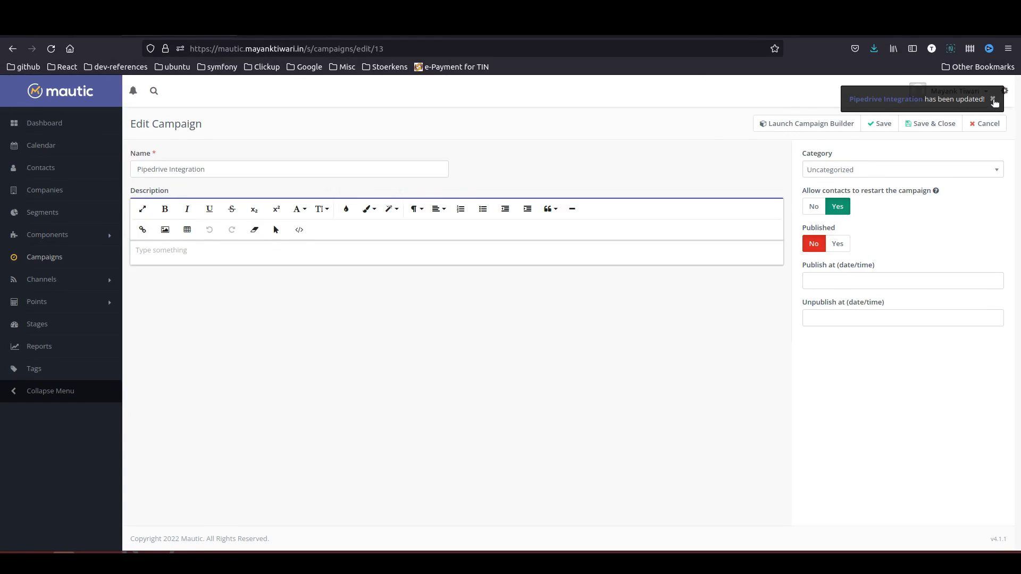
- Set the Pipedrive Integration campaign to Published and save it
{"action": "left_click", "coordinate": [993, 99]}
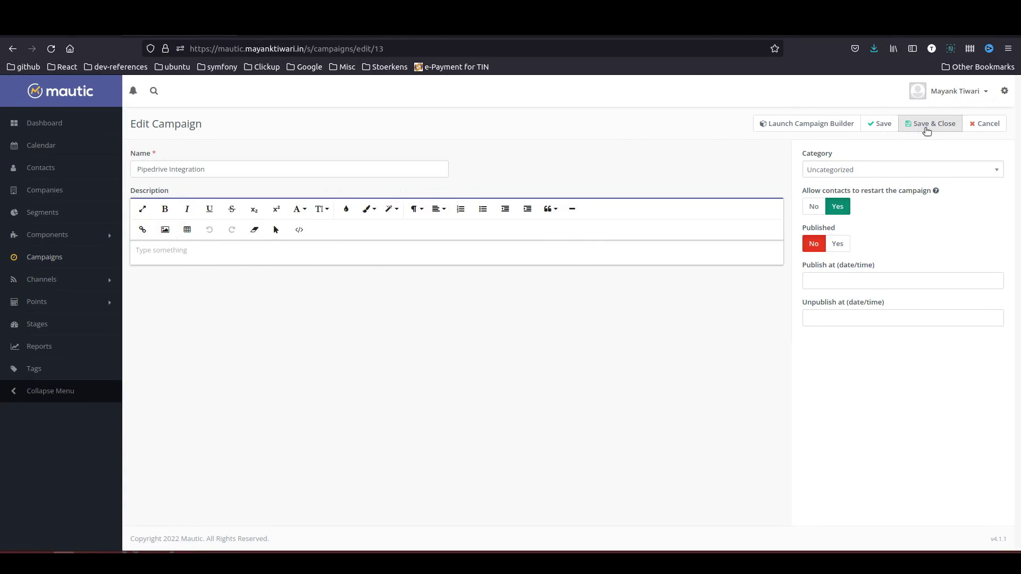
{"action": "left_click", "coordinate": [925, 126]}
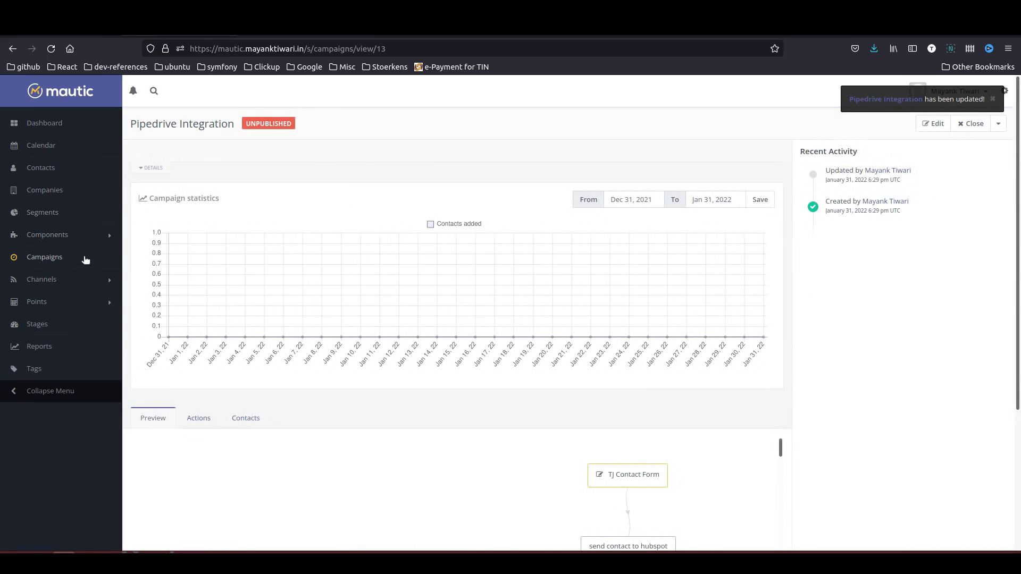
{"action": "left_click", "coordinate": [929, 125]}
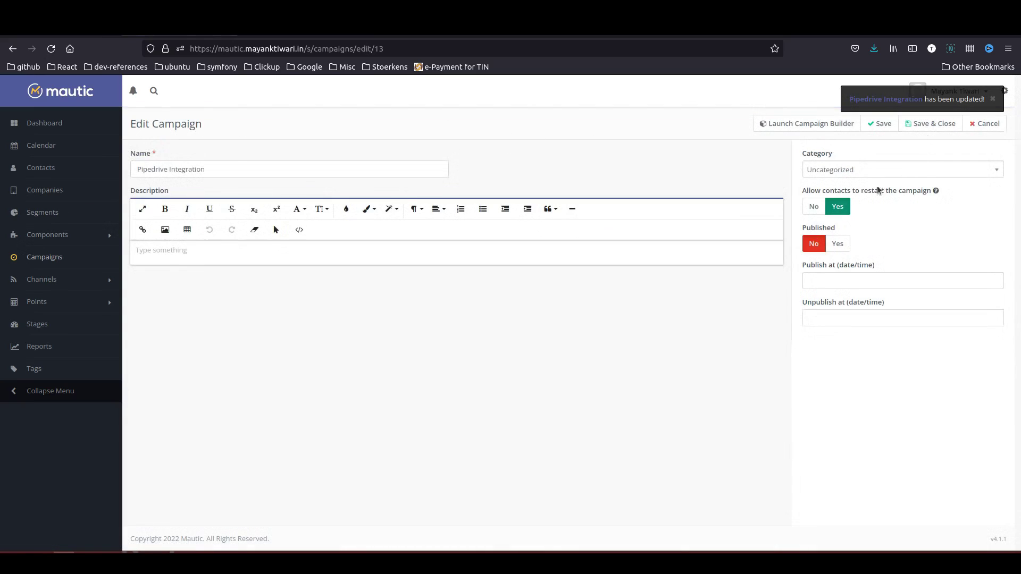
{"action": "left_click", "coordinate": [842, 244]}
{"action": "left_click", "coordinate": [930, 124]}
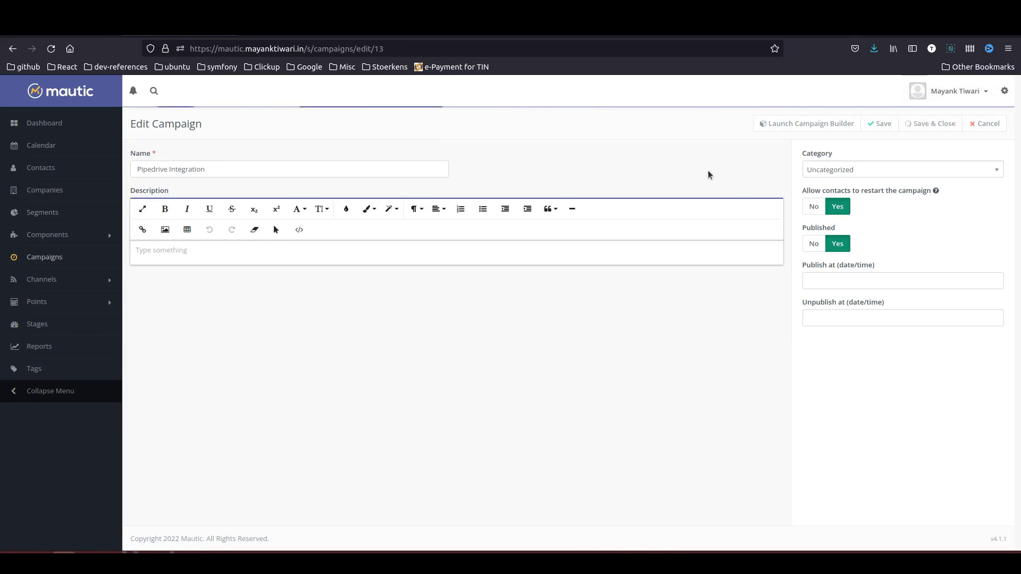
- Go from Campaigns to Components > Forms to reach the TJ Contact Form
{"action": "left_click", "coordinate": [43, 258]}
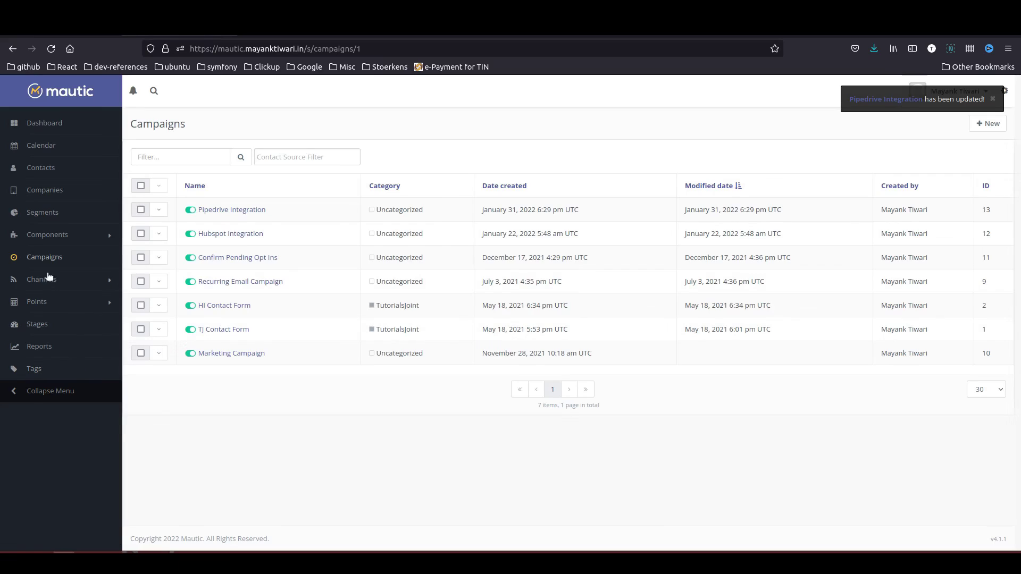
{"action": "left_click", "coordinate": [65, 242]}
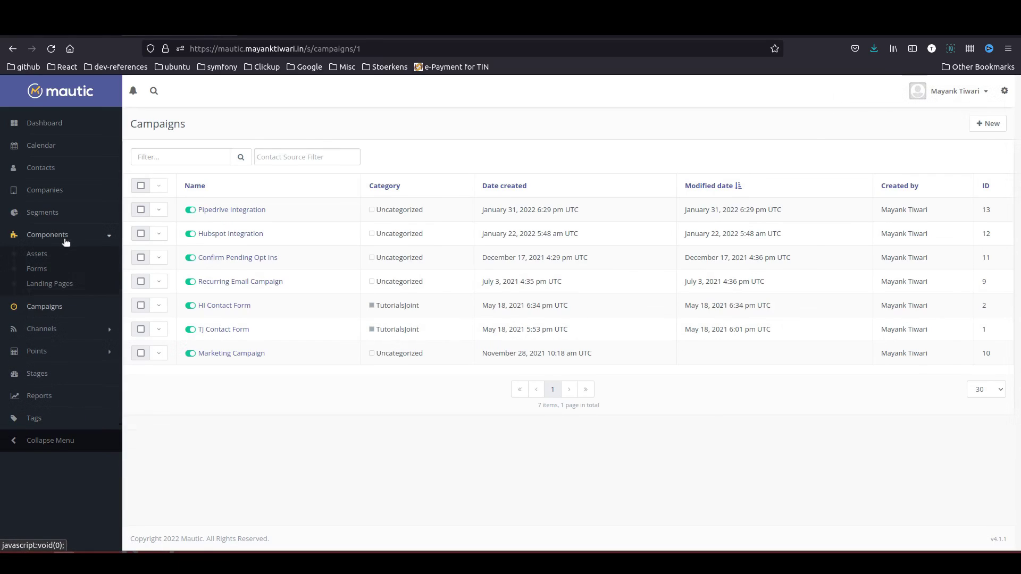
{"action": "left_click", "coordinate": [36, 271]}
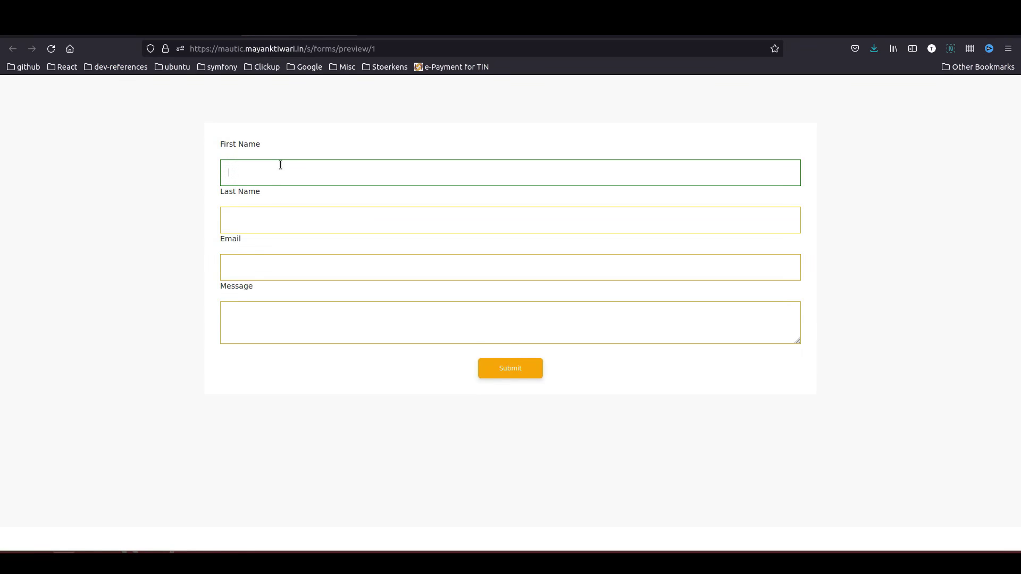
- Fill the TJ Contact Form preview with the test contact's name, email and message 'test pipedrive integration', and submit it
{"action": "key", "text": "Tab"}
{"action": "key", "text": "Tab"}
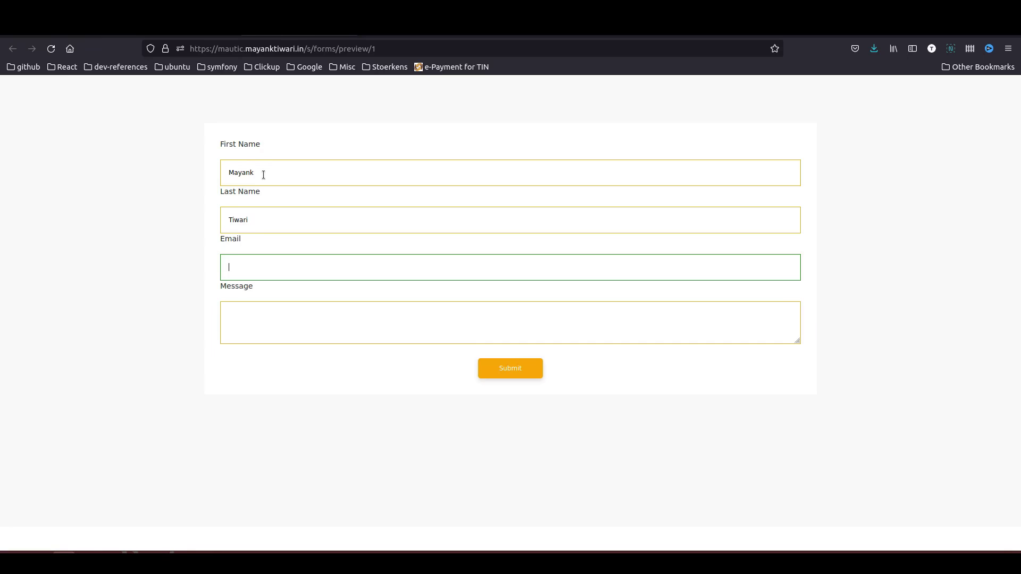
{"action": "type", "text": "mayank"}
{"action": "key", "text": "Down"}
{"action": "key", "text": "Return"}
{"action": "key", "text": "Tab"}
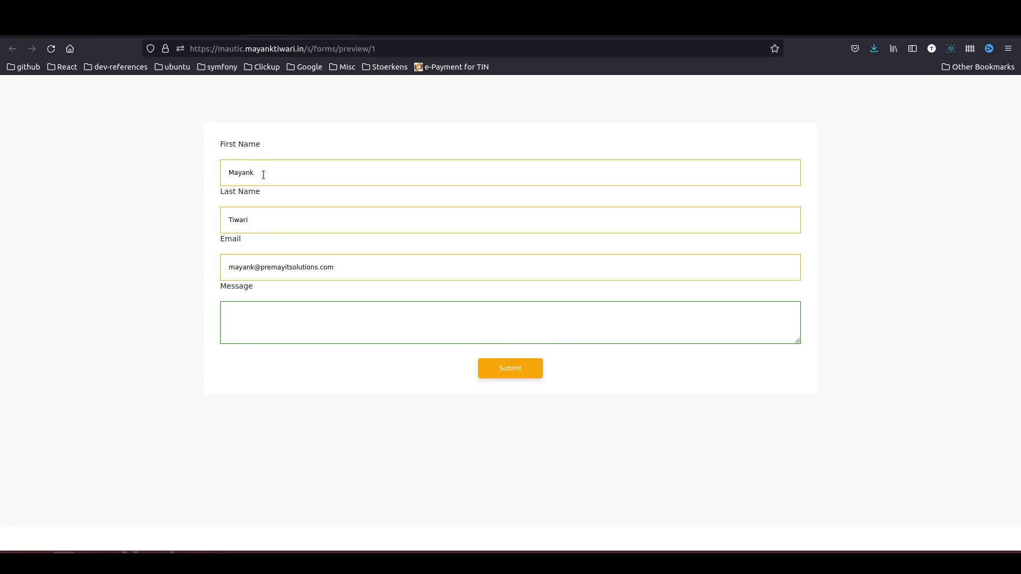
{"action": "type", "text": "test pipedrive integration"}
{"action": "left_click", "coordinate": [517, 367]}
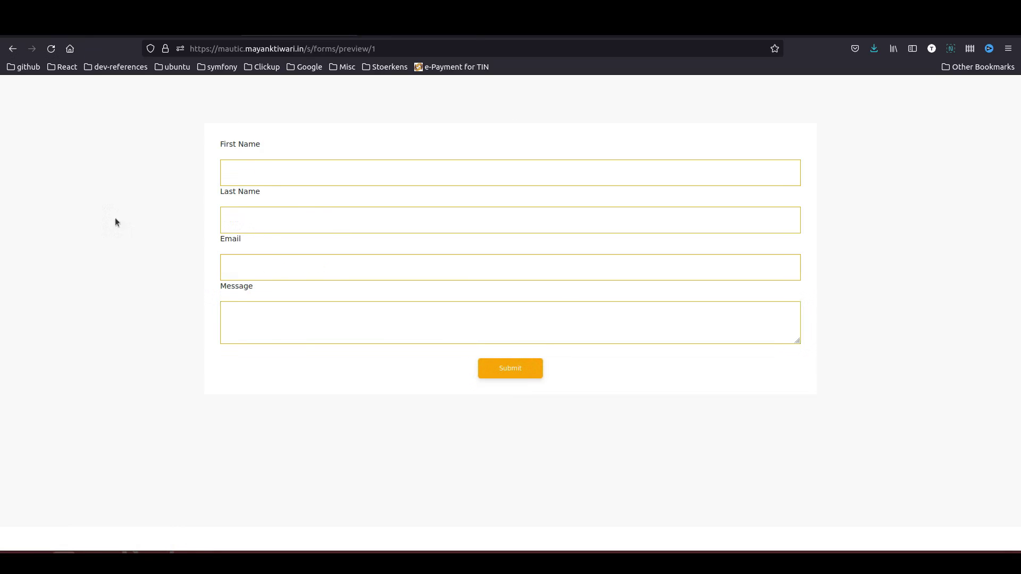
{"action": "left_click", "coordinate": [192, 35]}
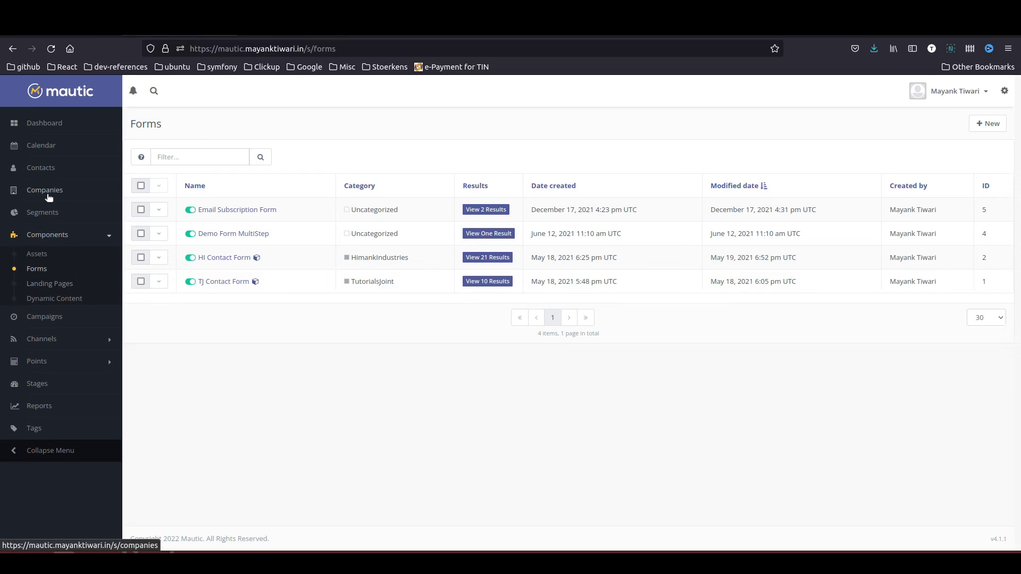
- Open the Pipedrive Integration campaign from Campaigns and view its actions list
{"action": "left_click", "coordinate": [65, 332]}
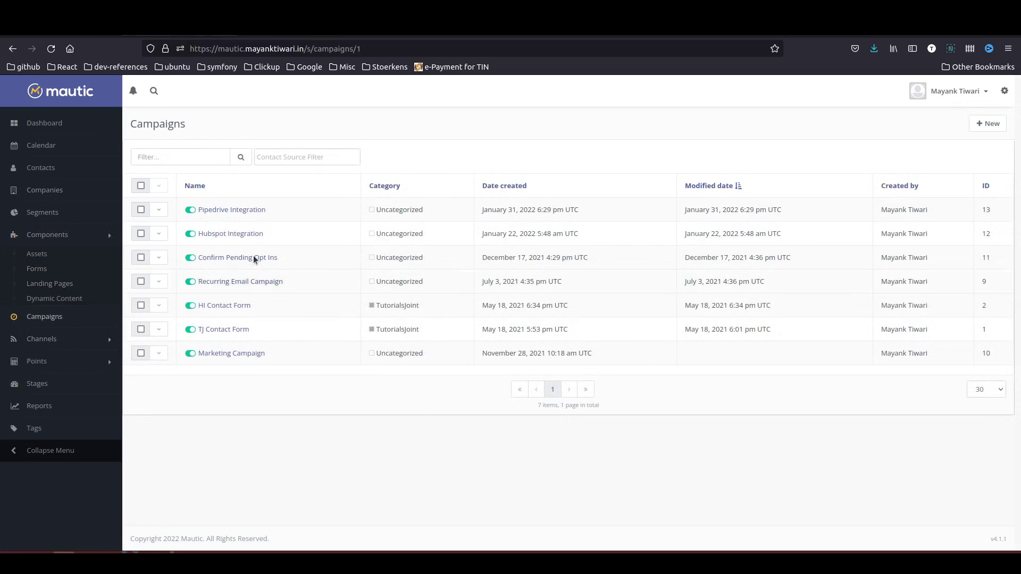
{"action": "left_click", "coordinate": [237, 211]}
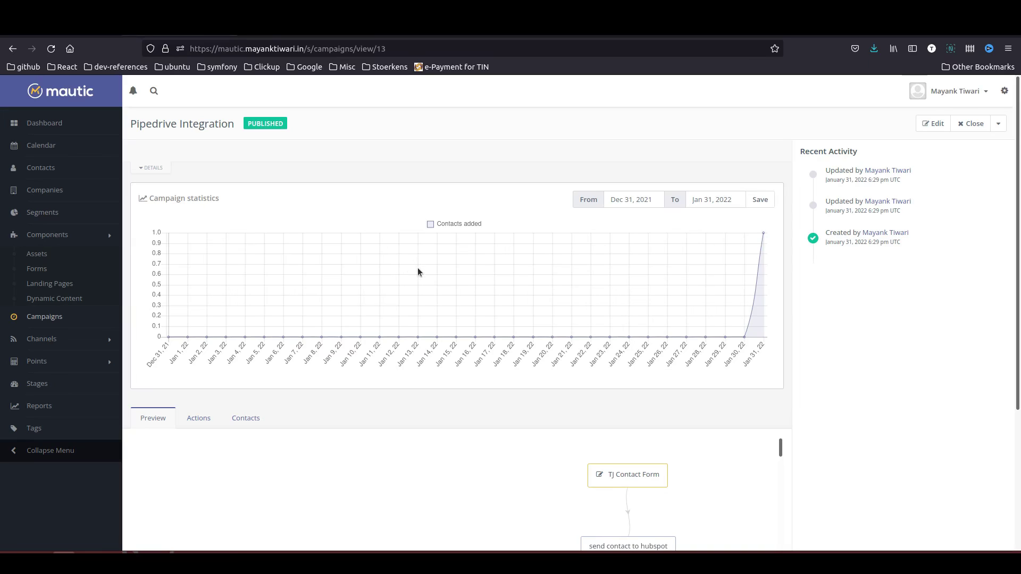
{"action": "left_click", "coordinate": [212, 417]}
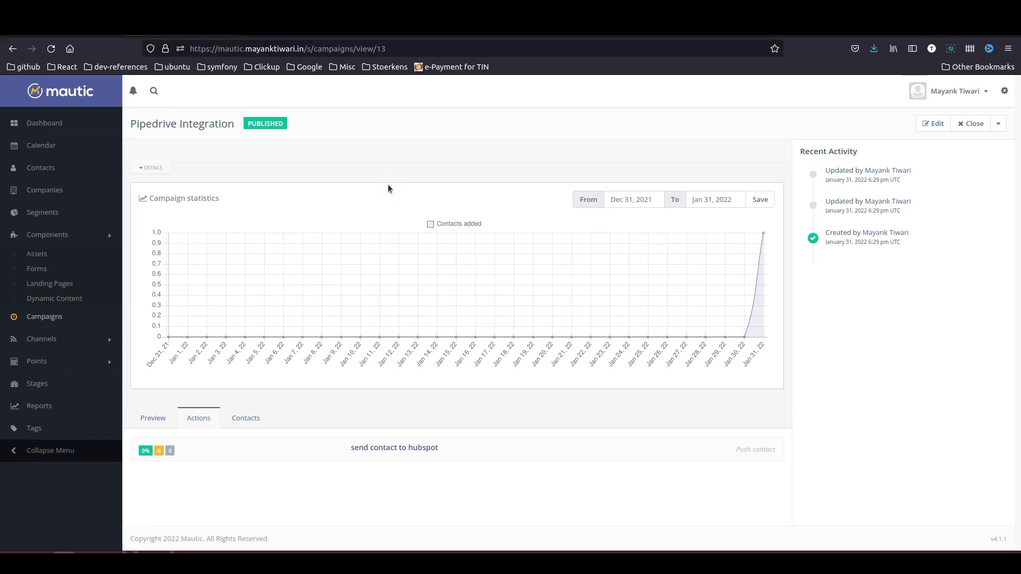
- Run php bin/console mautic:campaign:trigger in the Lightsail SSH terminal to execute campaign 13's event
{"action": "left_click", "coordinate": [494, 34]}
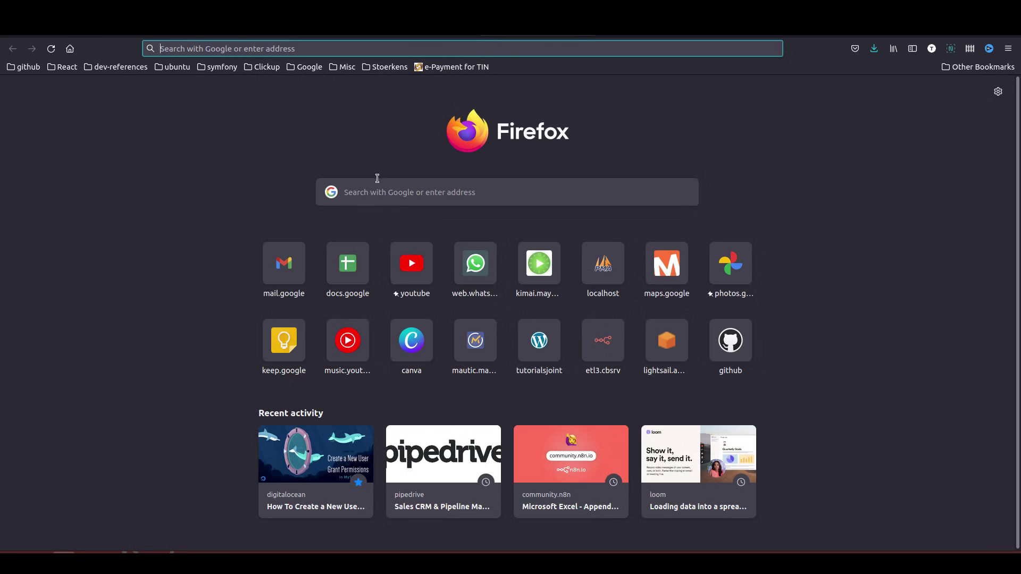
{"action": "type", "text": "light"}
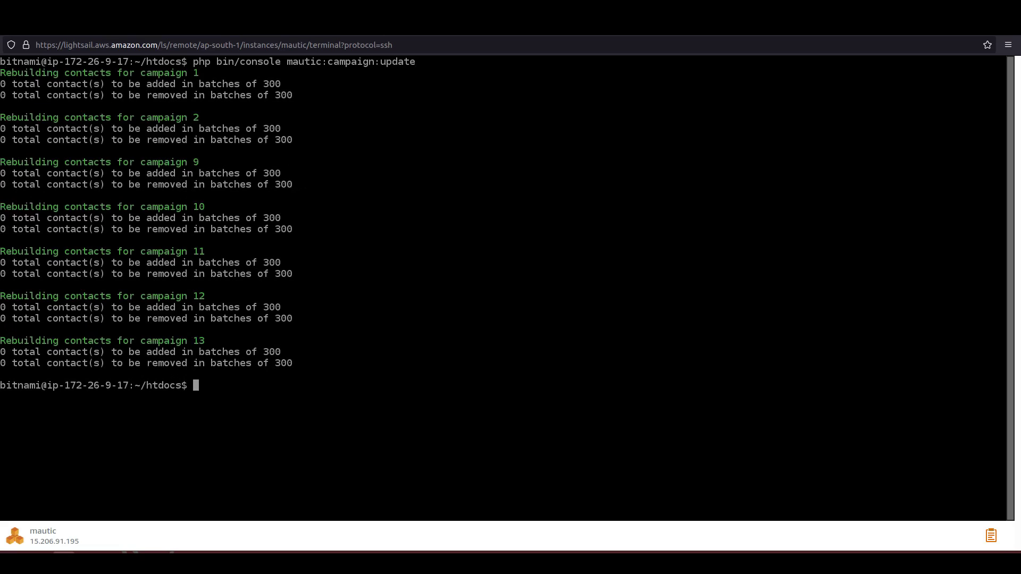
{"action": "key", "text": "Up"}
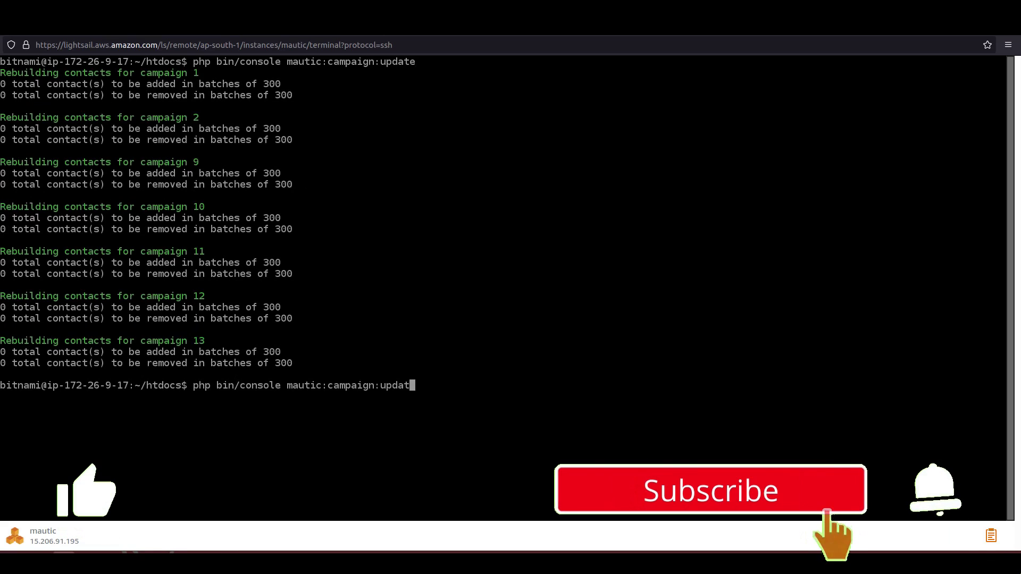
{"action": "key", "text": "BackSpace"}
{"action": "key", "text": "BackSpace"}
{"action": "key", "text": "BackSpace"}
{"action": "key", "text": "BackSpace"}
{"action": "key", "text": "BackSpace"}
{"action": "key", "text": "BackSpace"}
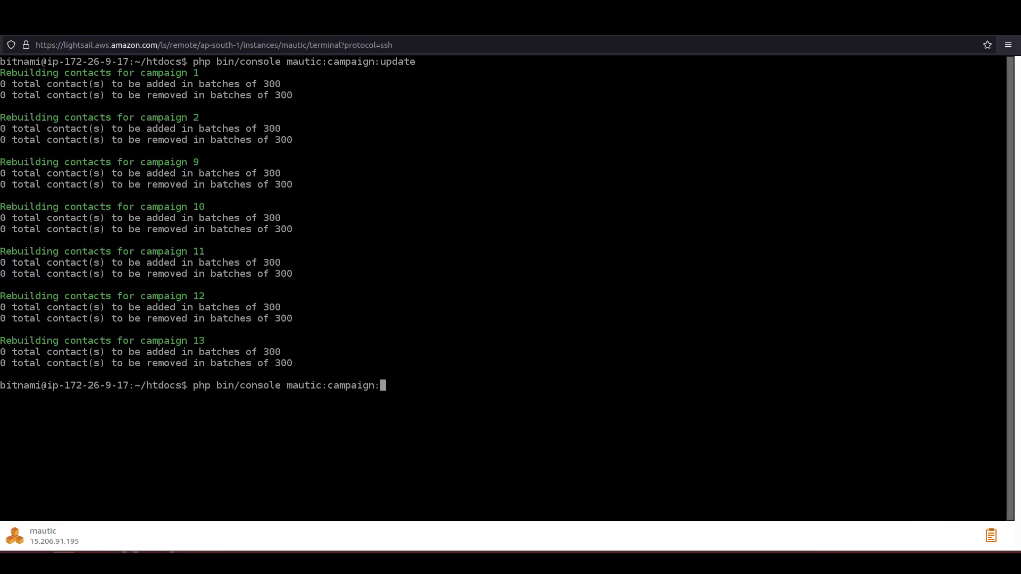
{"action": "type", "text": "trigger"}
{"action": "key", "text": "Return"}
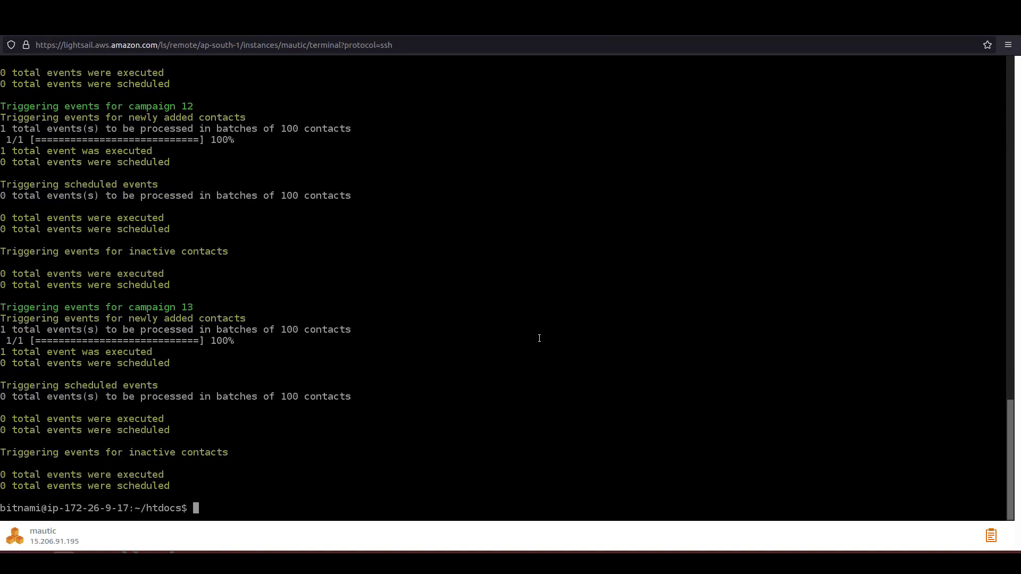
{"action": "key", "text": "alt+Tab"}
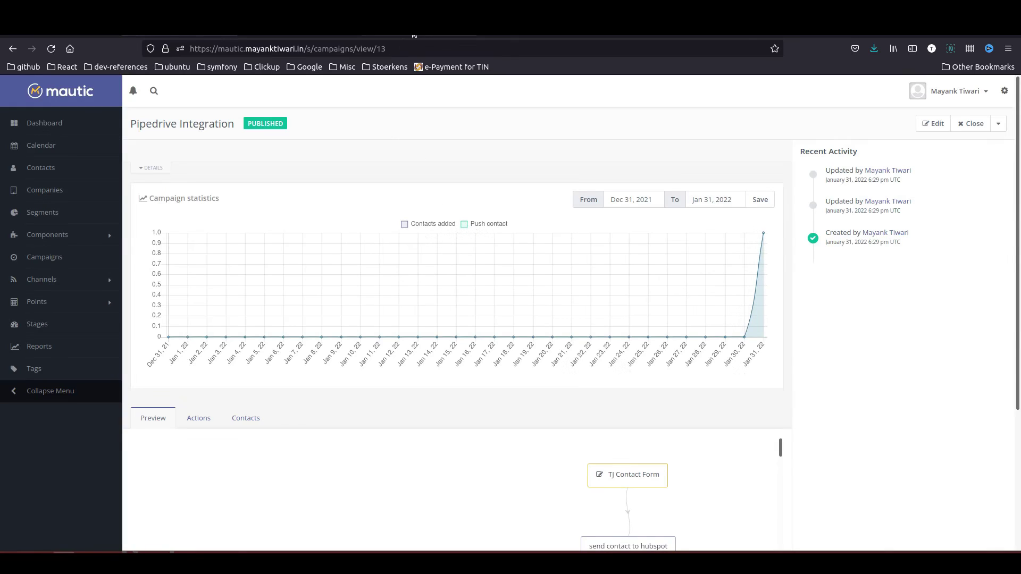
- Check Pipedrive's People list for the pushed test contact marked NEW
{"action": "key", "text": "alt+Tab"}
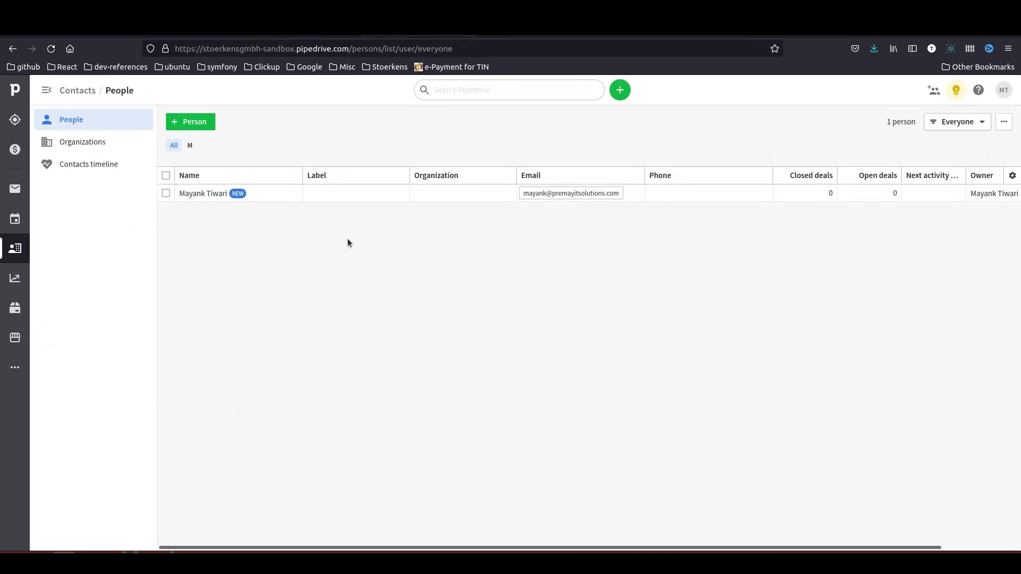
{"action": "mouse_move", "coordinate": [197, 197]}
- In the Pipedrive plugin settings, set the webhook user to test and enter a webhook password
{"action": "key", "text": "ctrl+Tab"}
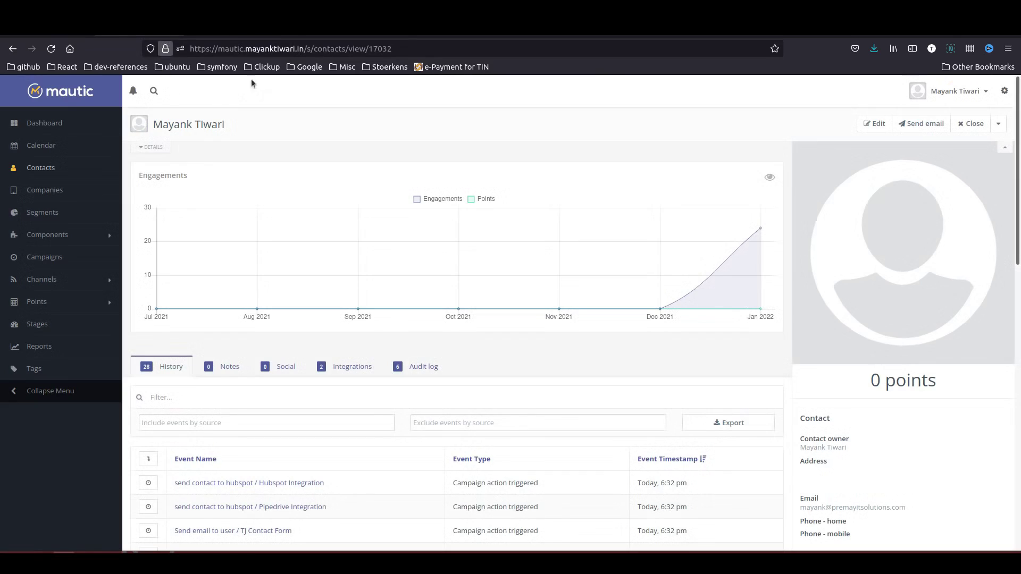
{"action": "left_click", "coordinate": [1005, 91]}
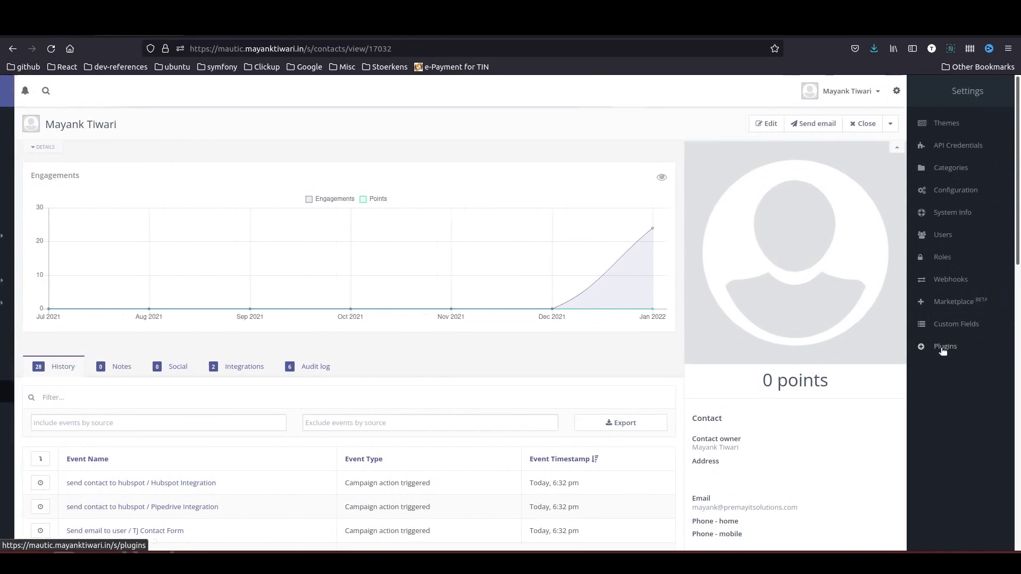
{"action": "left_click", "coordinate": [943, 351]}
{"action": "left_click", "coordinate": [779, 307]}
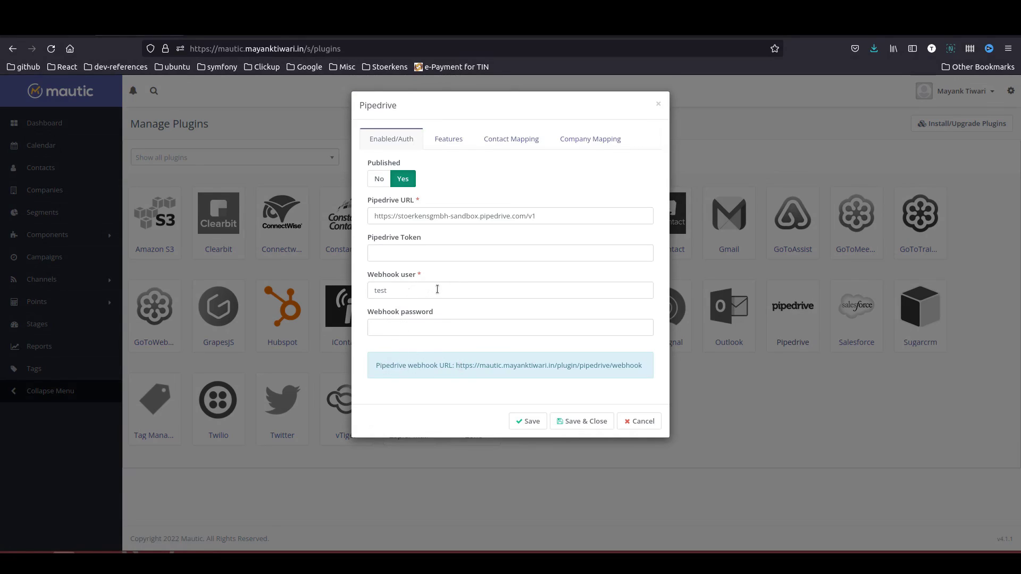
{"action": "left_click_drag", "start_coordinate": [436, 289], "coordinate": [336, 286]}
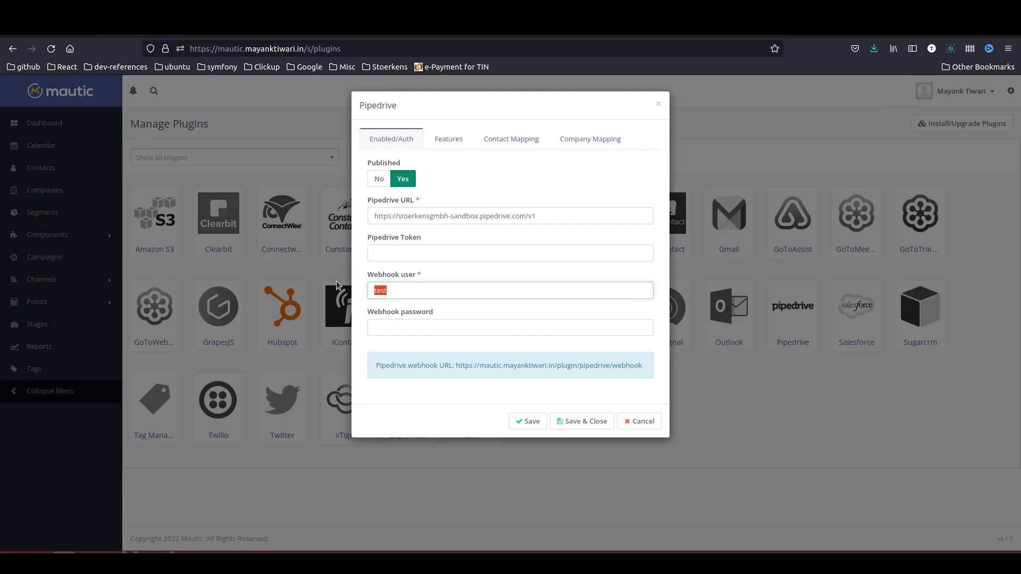
{"action": "type", "text": "test"}
{"action": "key", "text": "Tab"}
{"action": "type", "text": "test"}
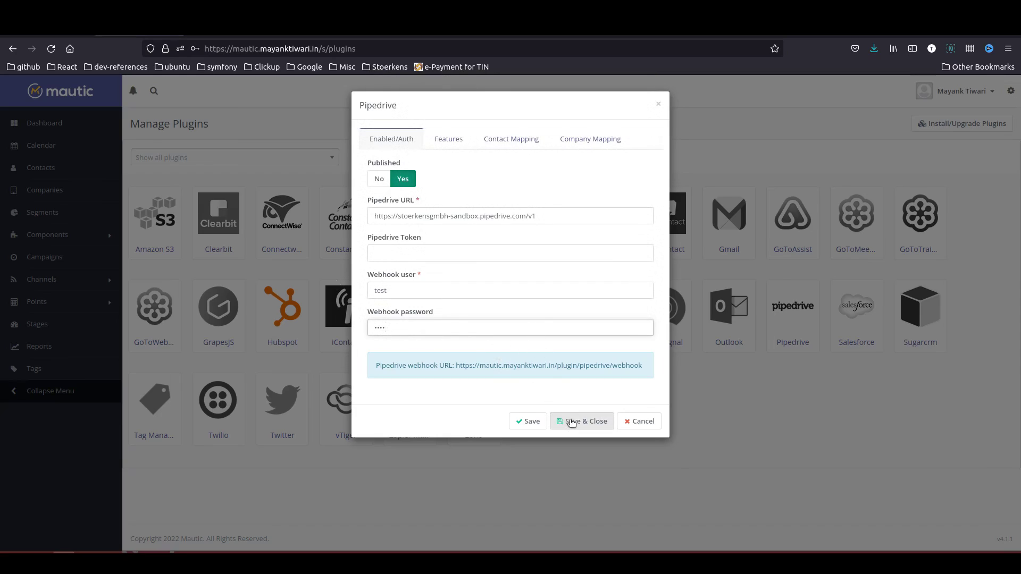
- Copy the Pipedrive webhook URL and save the plugin without storing the browser login
{"action": "left_click_drag", "start_coordinate": [458, 366], "coordinate": [640, 368]}
{"action": "right_click", "coordinate": [638, 370]}
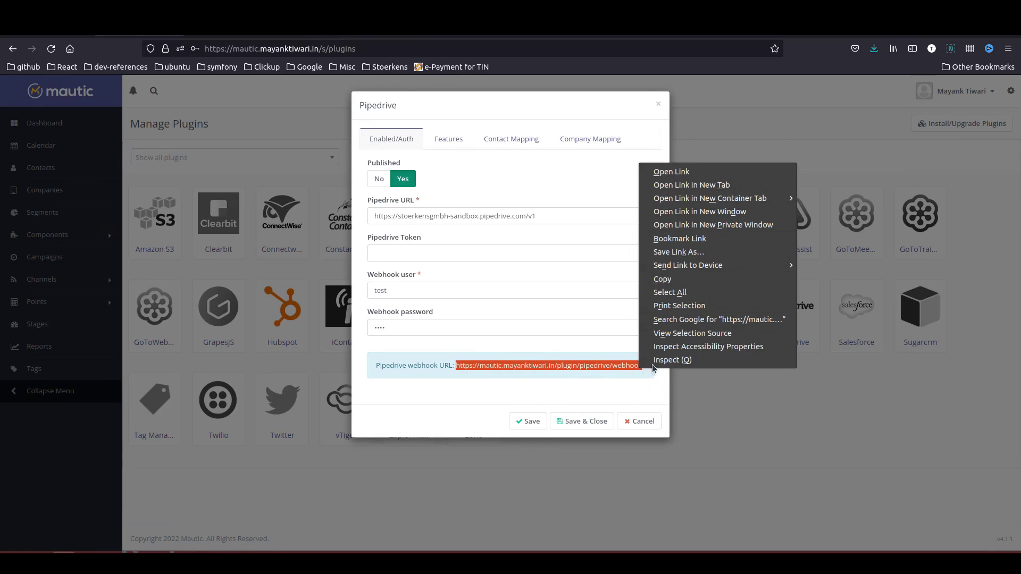
{"action": "left_click", "coordinate": [676, 284]}
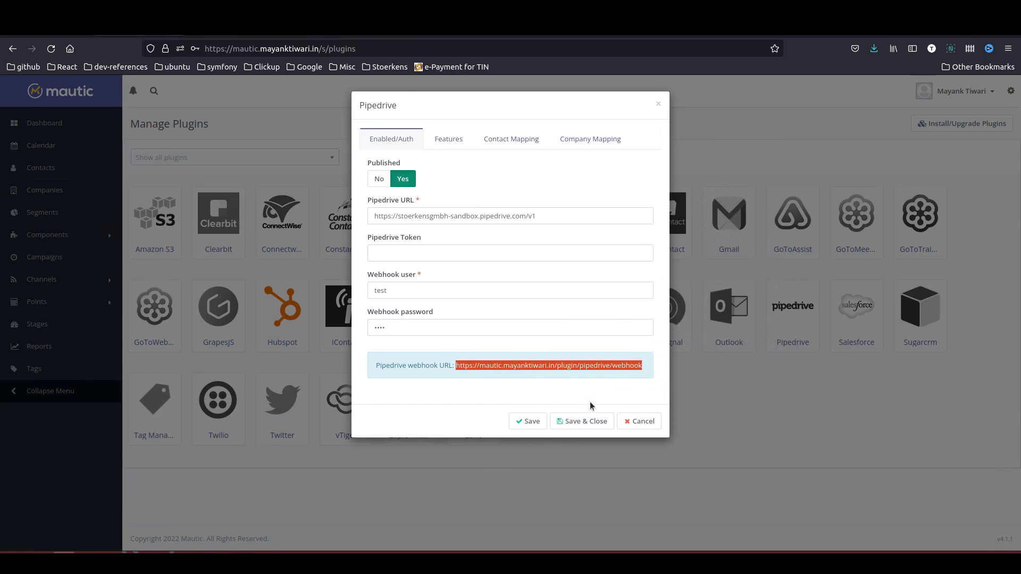
{"action": "left_click", "coordinate": [581, 421]}
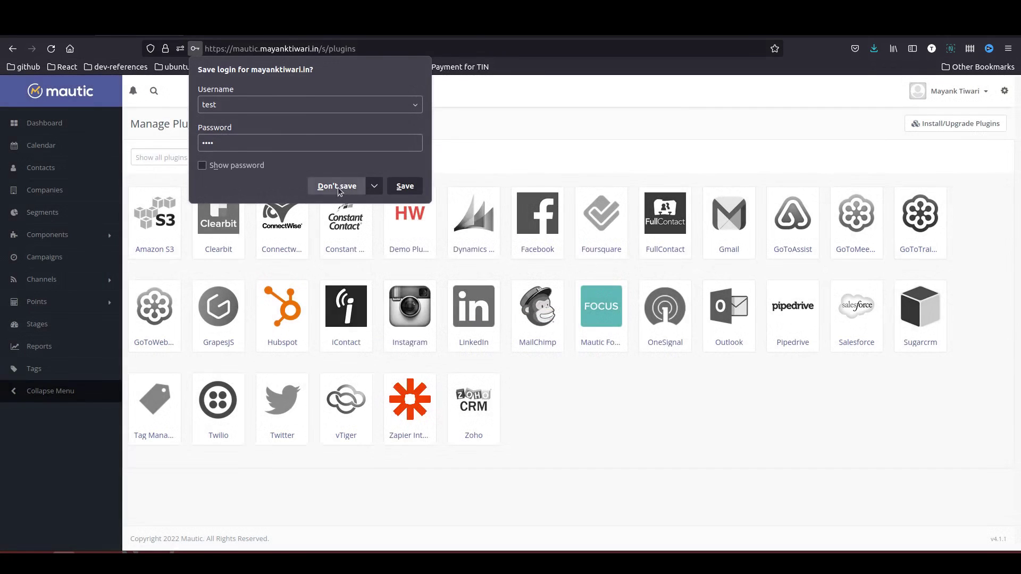
{"action": "left_click", "coordinate": [336, 186]}
- Start a new Pipedrive webhook with event action updated and event object person
{"action": "key", "text": "ctrl+Tab"}
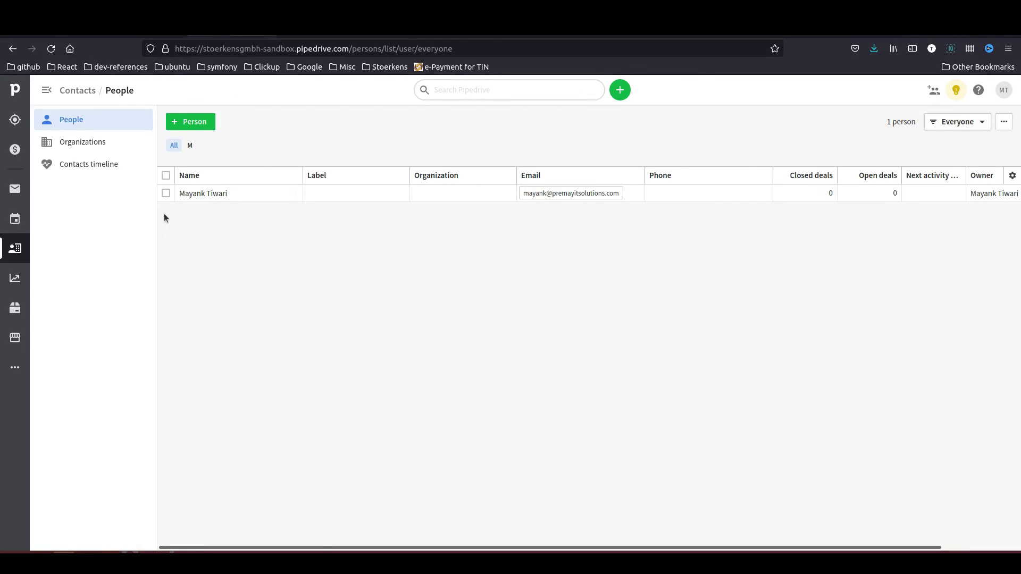
{"action": "left_click", "coordinate": [1006, 96]}
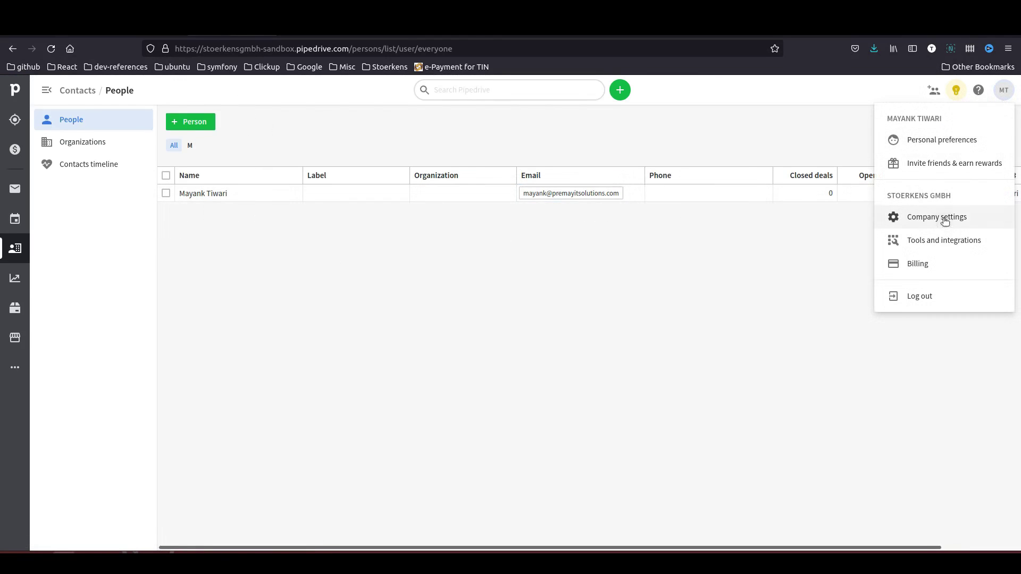
{"action": "left_click", "coordinate": [945, 241]}
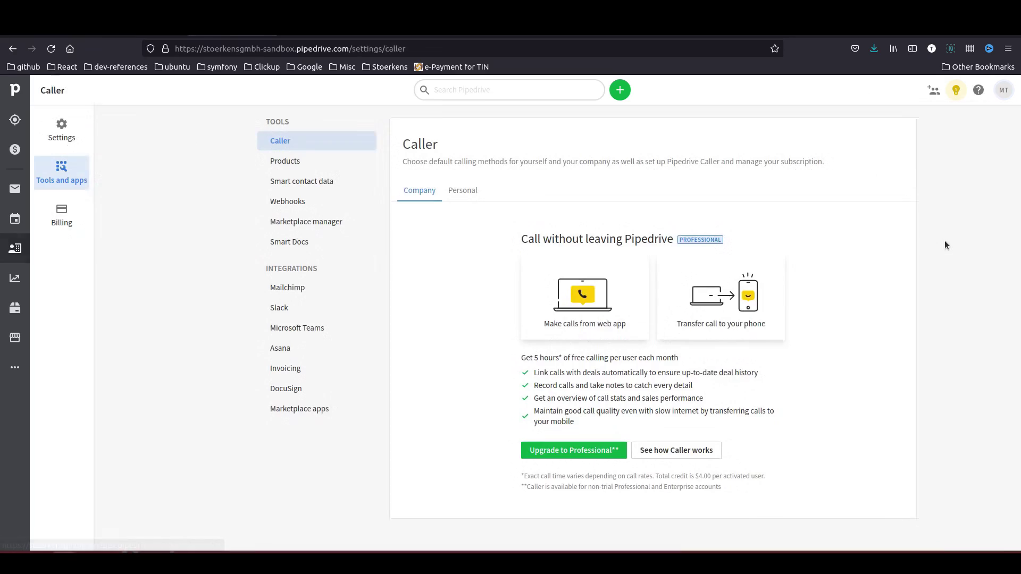
{"action": "left_click", "coordinate": [290, 205]}
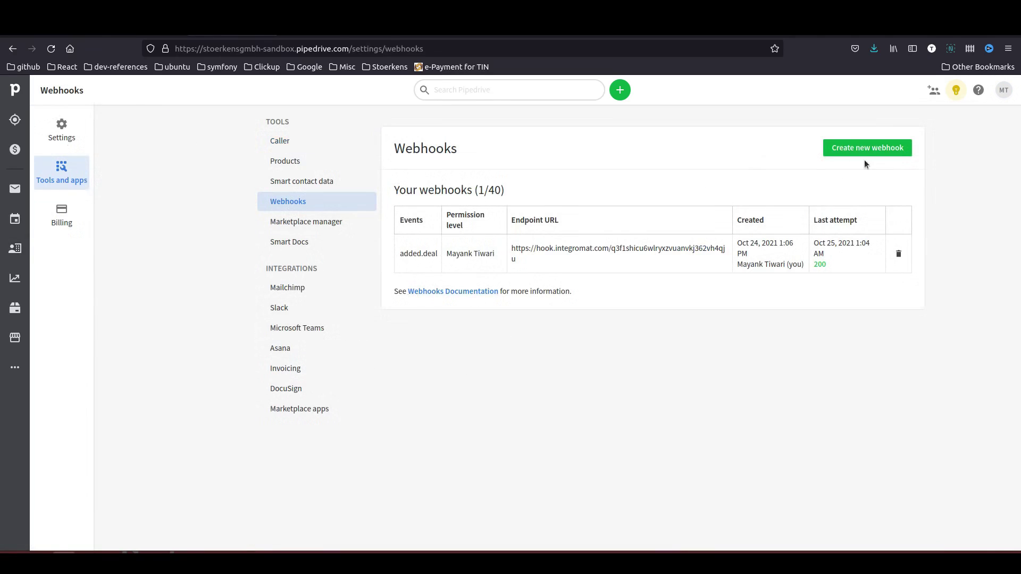
{"action": "left_click", "coordinate": [878, 151]}
{"action": "left_click", "coordinate": [448, 228]}
{"action": "left_click", "coordinate": [419, 280]}
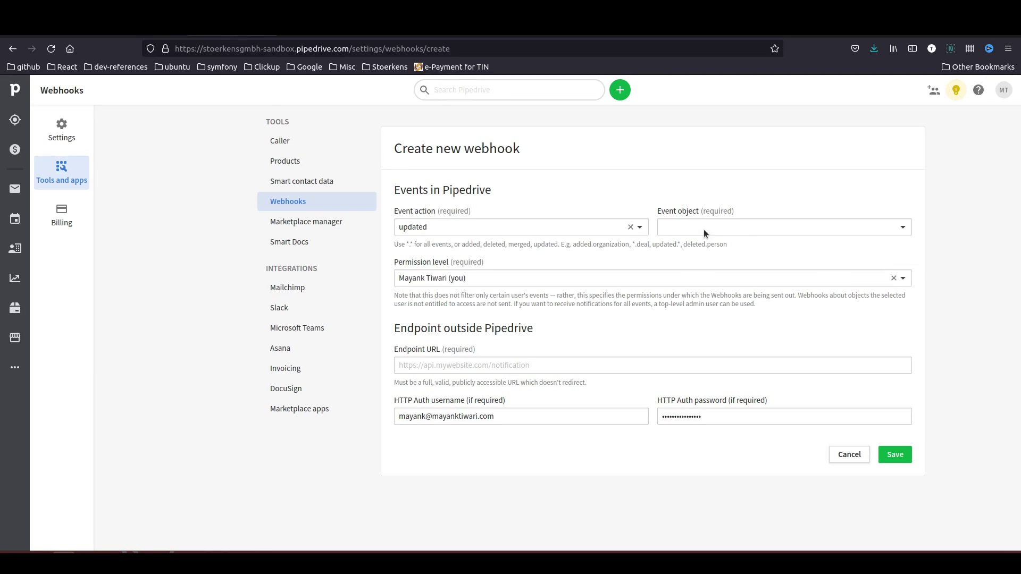
{"action": "left_click", "coordinate": [704, 229]}
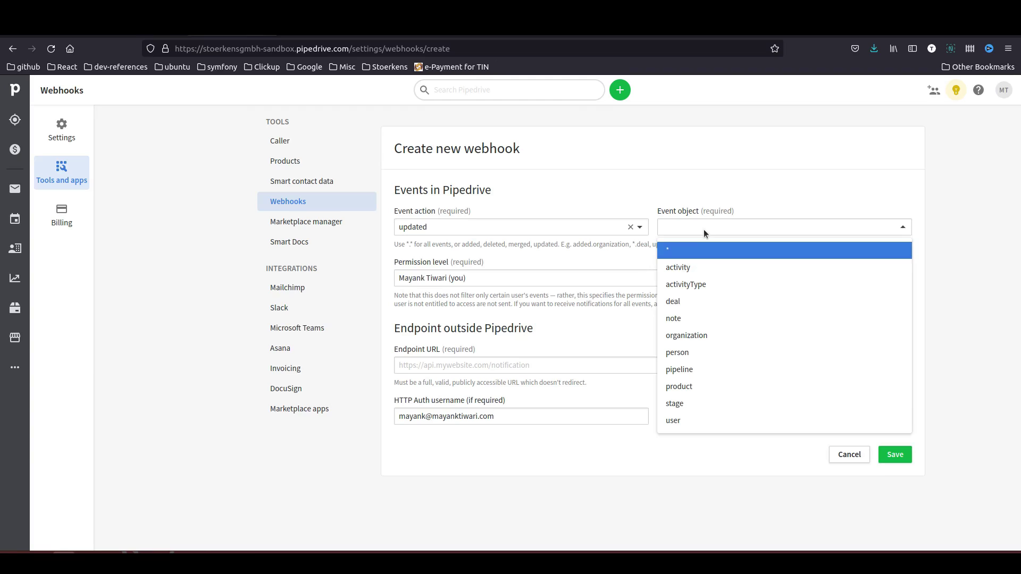
{"action": "left_click", "coordinate": [711, 359]}
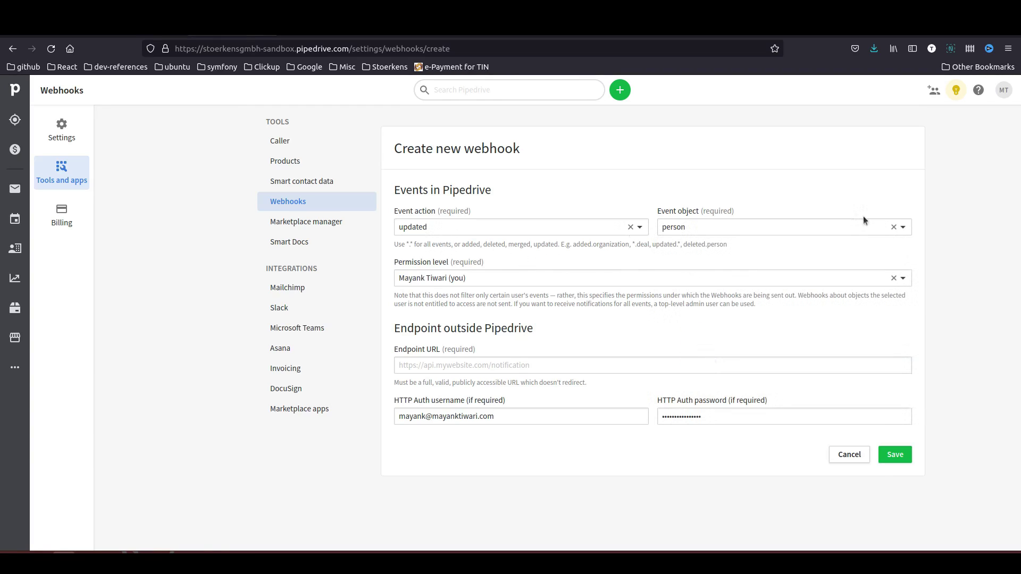
- Paste the Mautic webhook URL as endpoint, set HTTP auth user test with its password, and save
{"action": "left_click", "coordinate": [501, 363]}
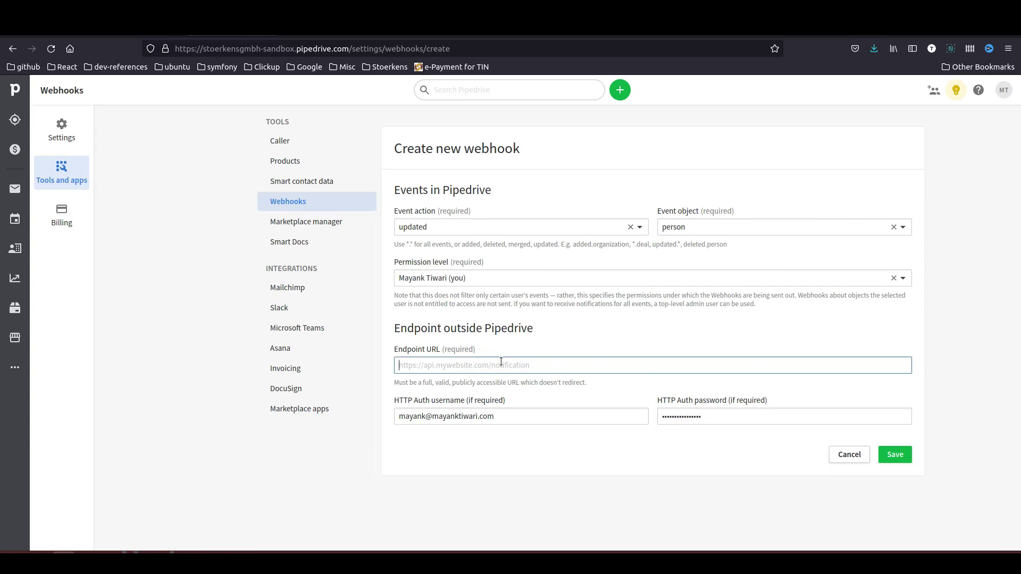
{"action": "key", "text": "ctrl+v"}
{"action": "left_click", "coordinate": [455, 420]}
{"action": "key", "text": "ctrl+a"}
{"action": "type", "text": "test"}
{"action": "key", "text": "Tab"}
{"action": "type", "text": "t"}
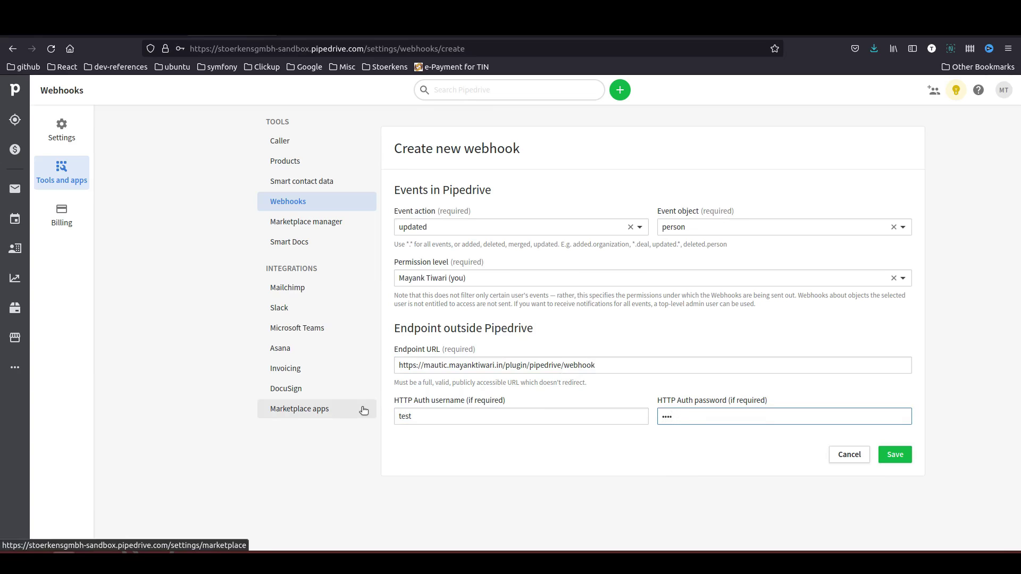
{"action": "left_click", "coordinate": [140, 36]}
{"action": "left_click", "coordinate": [796, 319]}
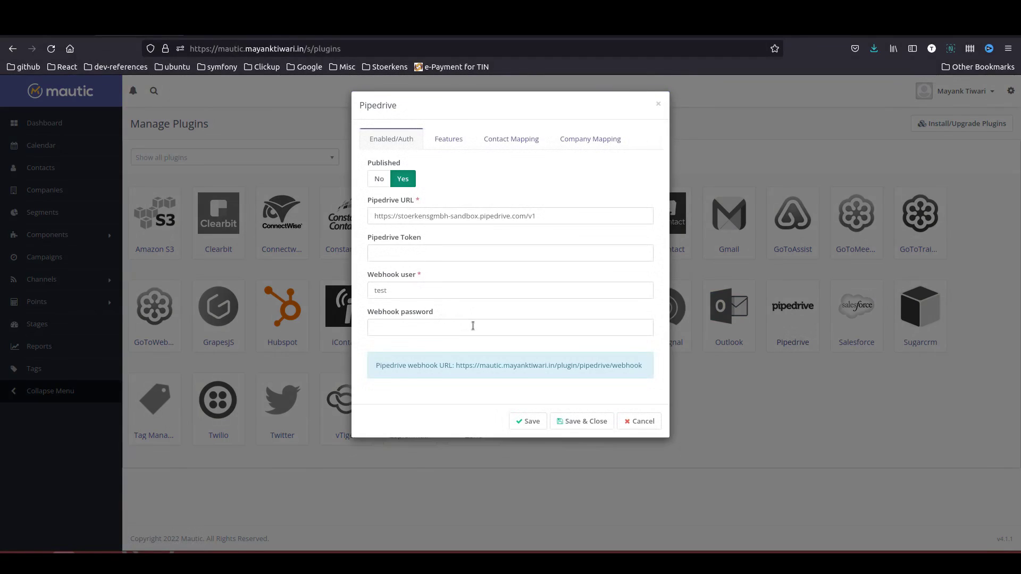
{"action": "key", "text": "ctrl+Tab"}
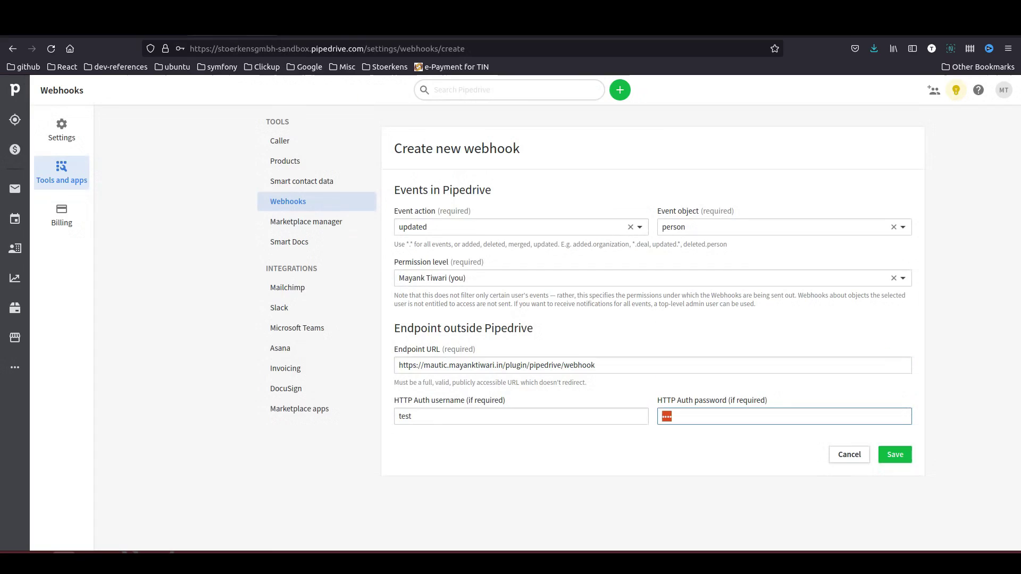
{"action": "left_click", "coordinate": [902, 456]}
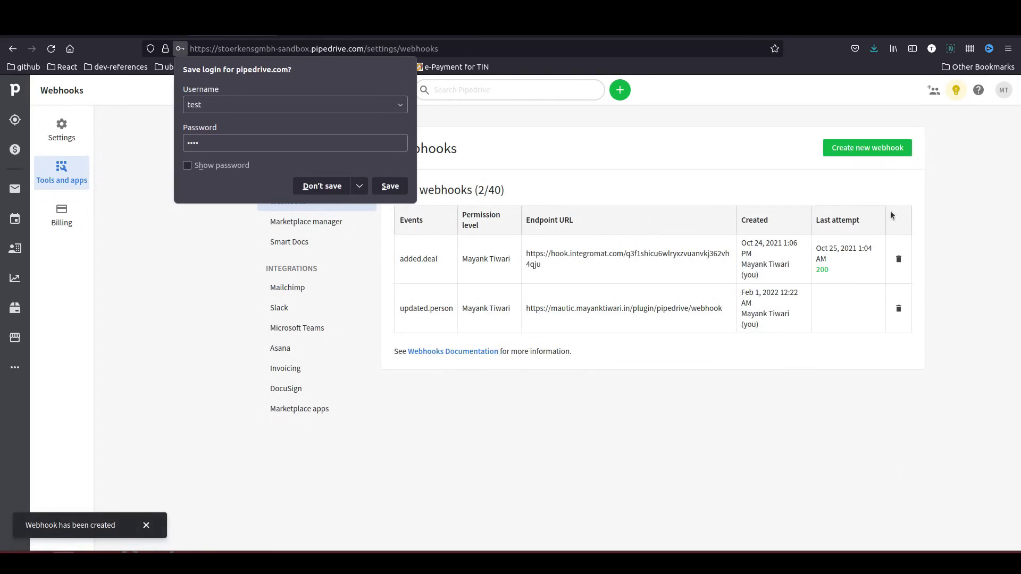
- Open the test person from People and save their first name with a _test suffix
{"action": "left_click", "coordinate": [322, 186]}
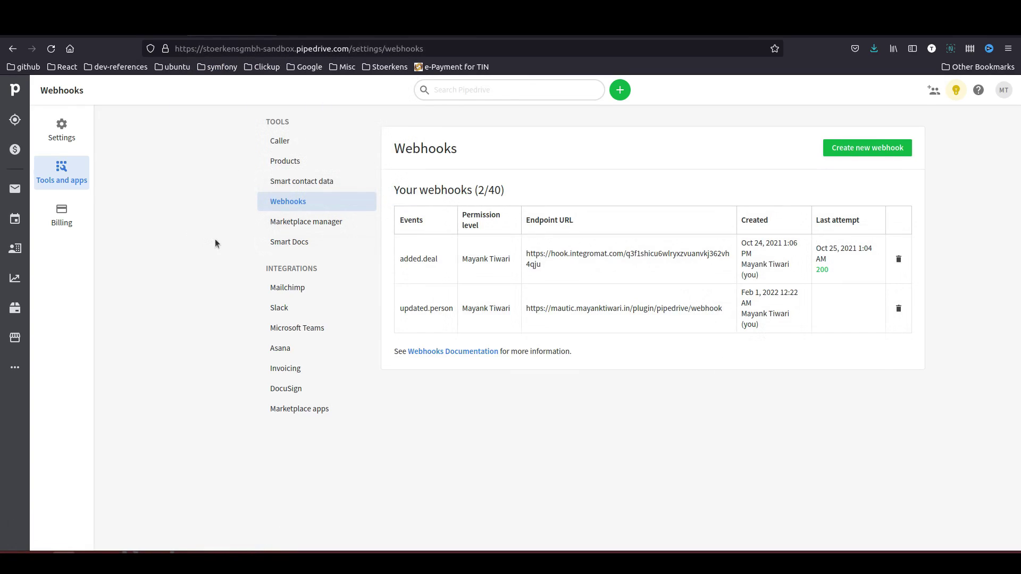
{"action": "left_click", "coordinate": [15, 250]}
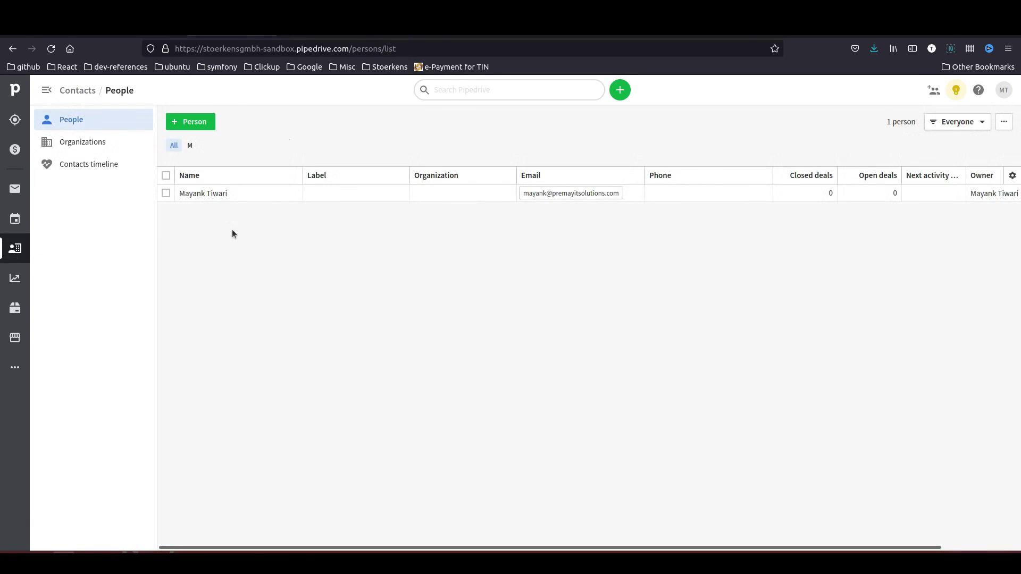
{"action": "mouse_move", "coordinate": [211, 196]}
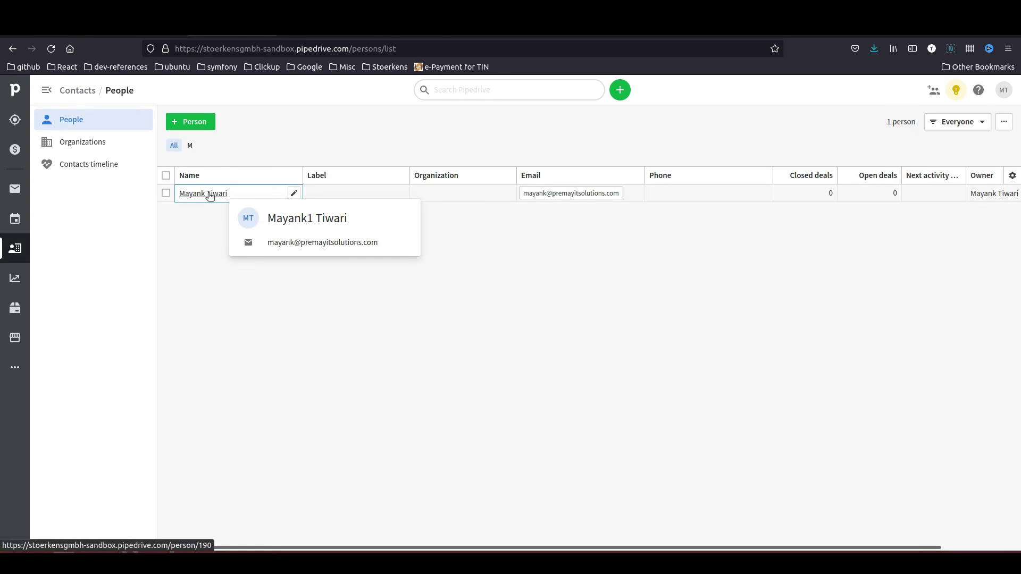
{"action": "left_click", "coordinate": [210, 196]}
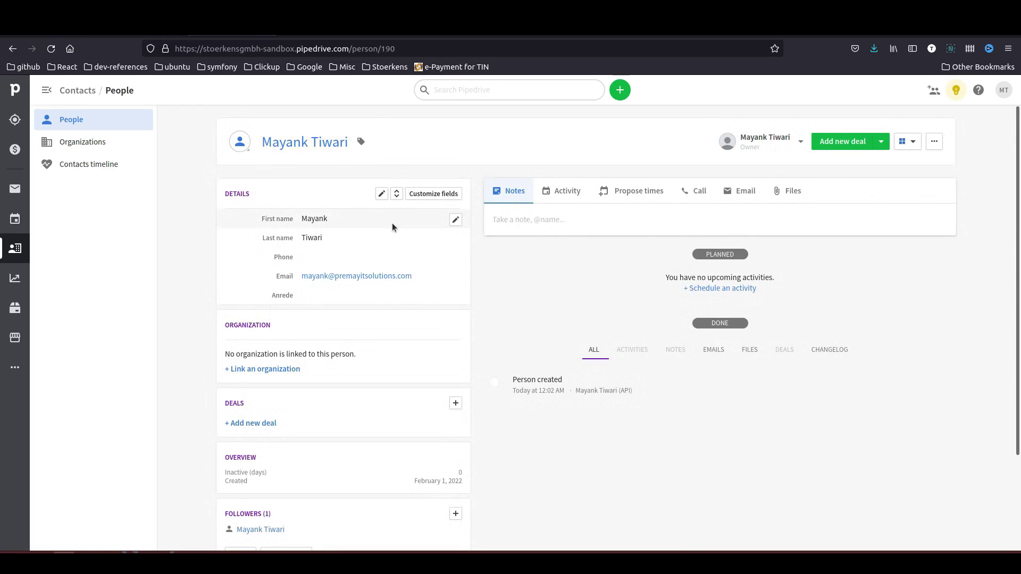
{"action": "left_click", "coordinate": [457, 221]}
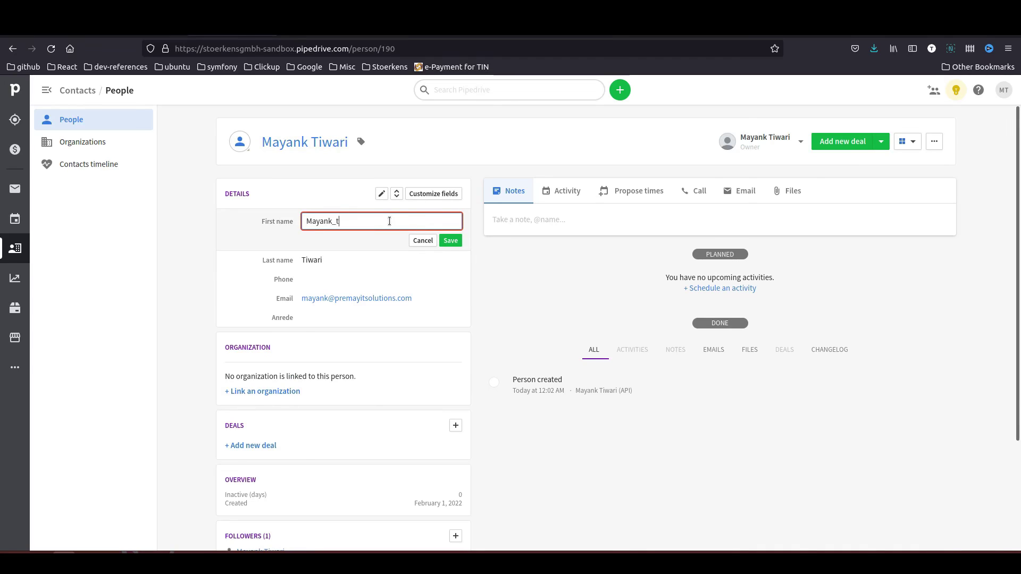
{"action": "left_click", "coordinate": [448, 241]}
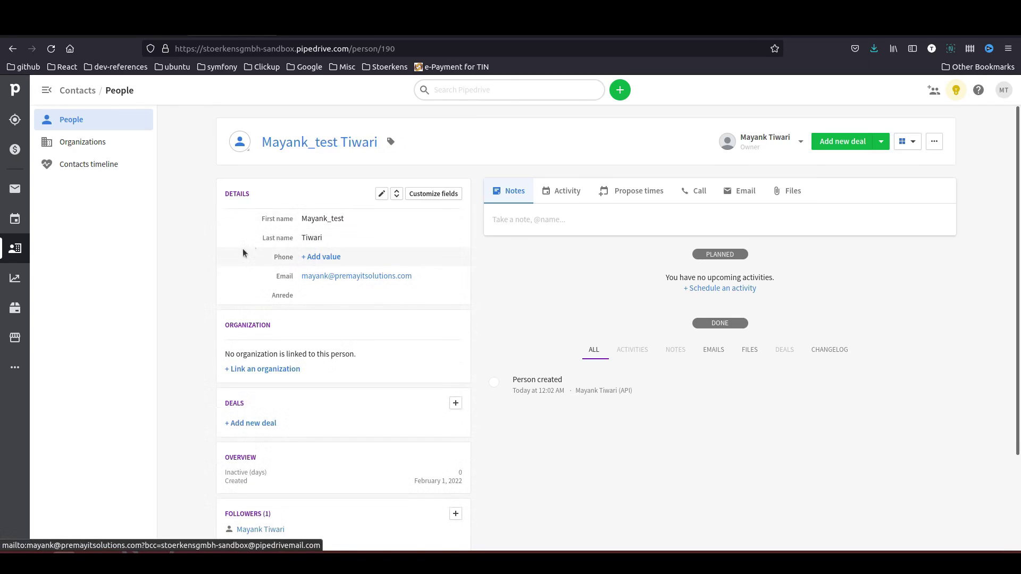
- Verify in Pipedrive Webhooks that updated.person's last attempt returned status 200
{"action": "left_click", "coordinate": [1006, 86]}
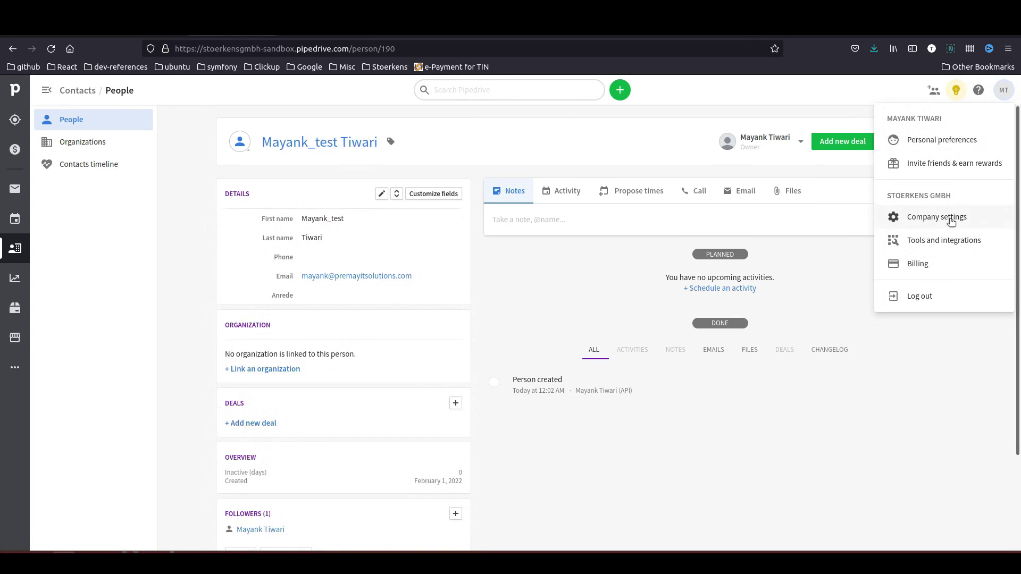
{"action": "left_click", "coordinate": [931, 245]}
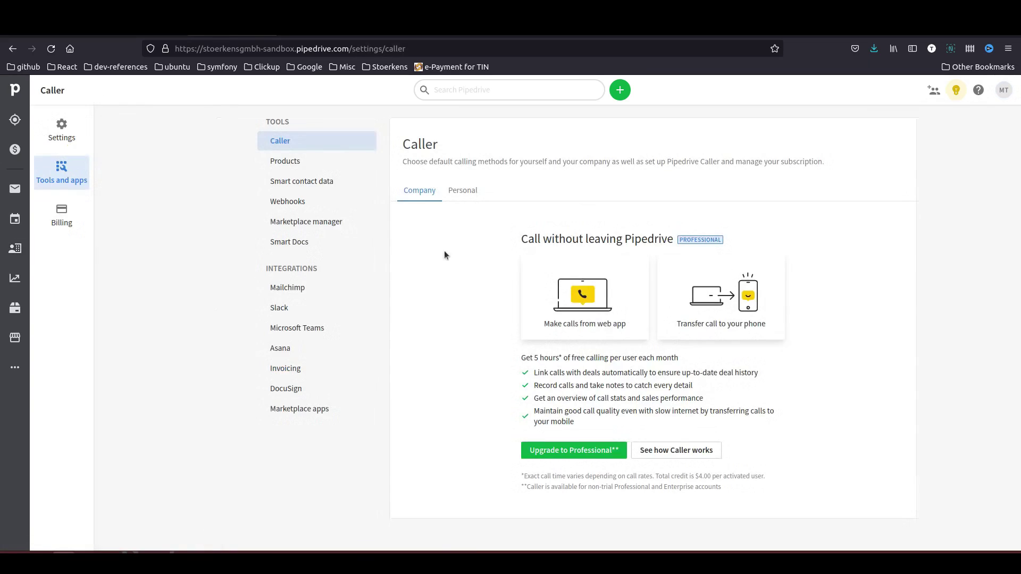
{"action": "left_click", "coordinate": [295, 201]}
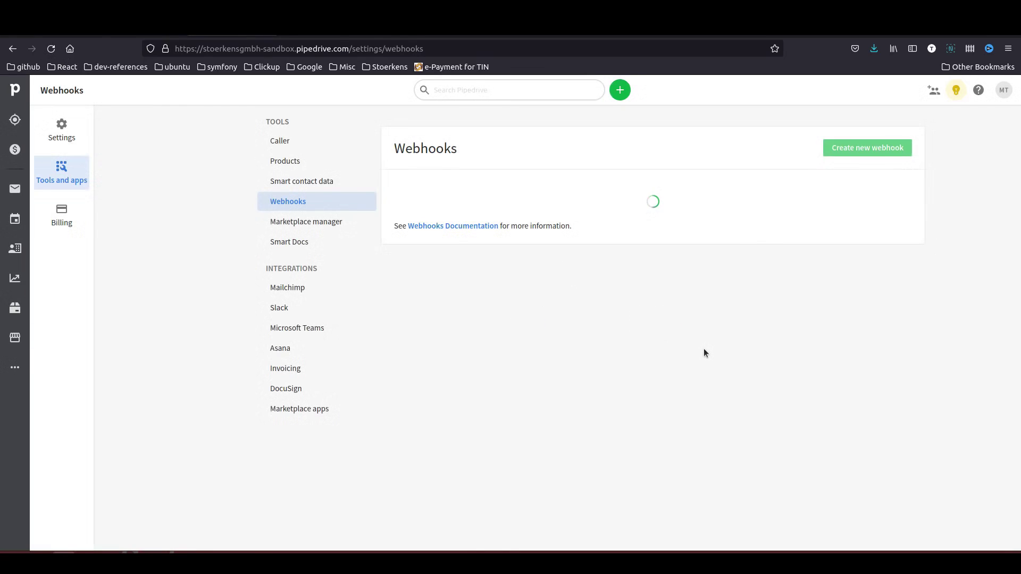
{"action": "left_click_drag", "start_coordinate": [837, 318], "coordinate": [814, 304]}
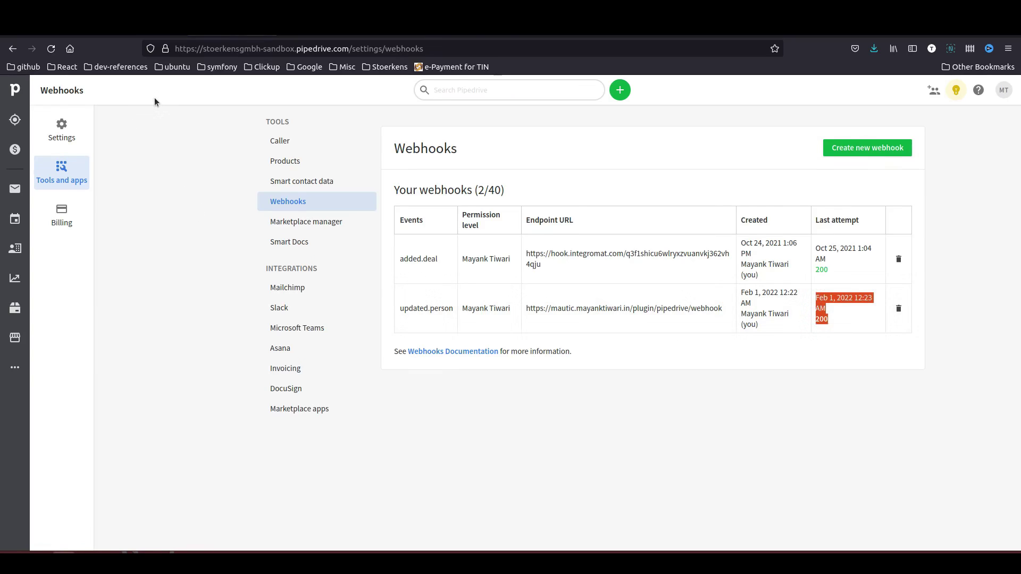
{"action": "left_click", "coordinate": [130, 36]}
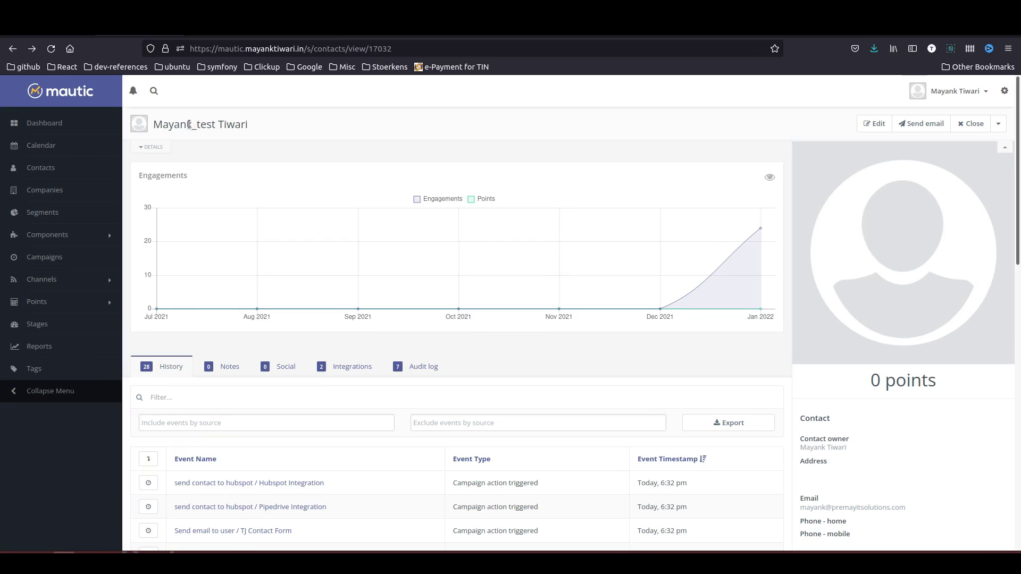
- Highlight the _test suffix in the Mautic contact's synced first name
{"action": "left_click_drag", "start_coordinate": [193, 124], "coordinate": [217, 128]}
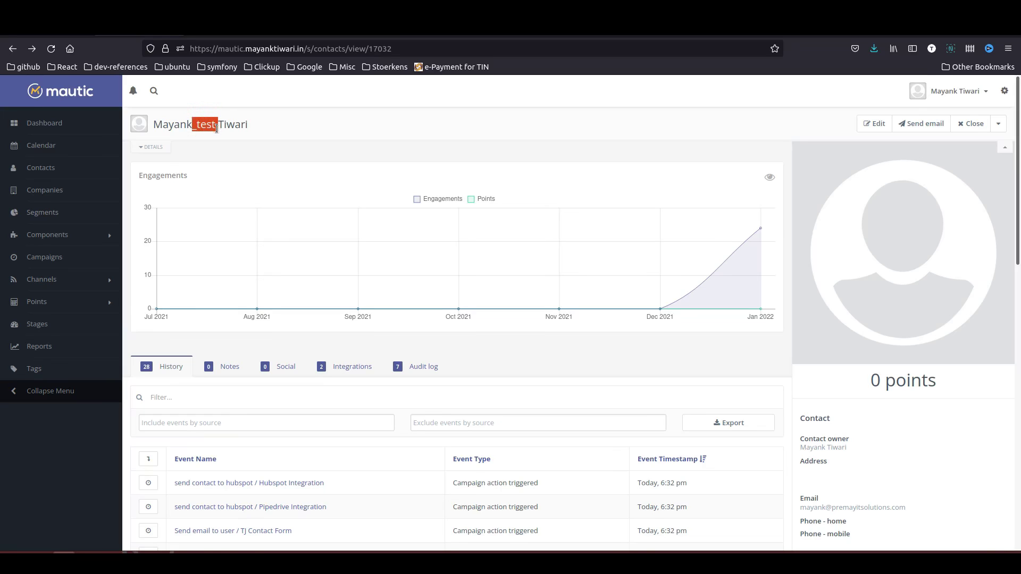